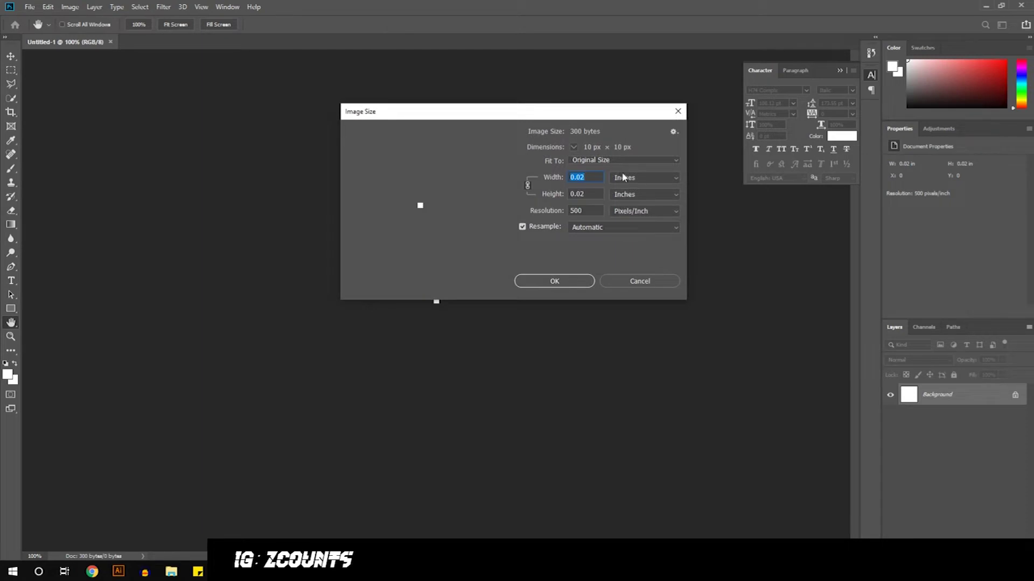
# Step: Resize the blank document to 10 by 10 inches at 500 pixels per inch
pyautogui.click(585, 283)
pyautogui.press('e')
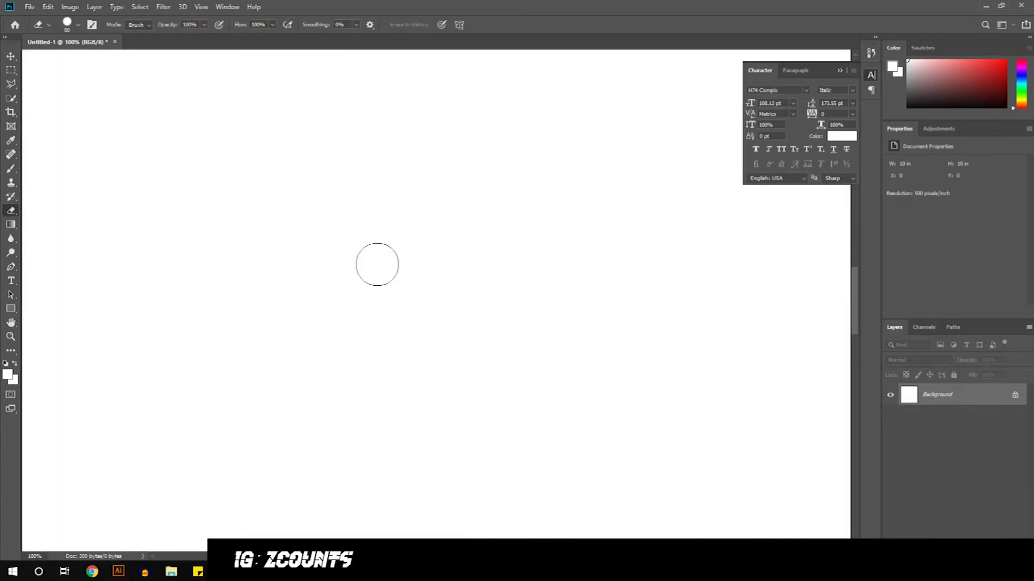
pyautogui.hotkey('ctrl', '0')
# Step: Place the 1-14-3 portrait artwork into the document and convert its layer to a smart object
pyautogui.hotkey('alt', 'Tab')
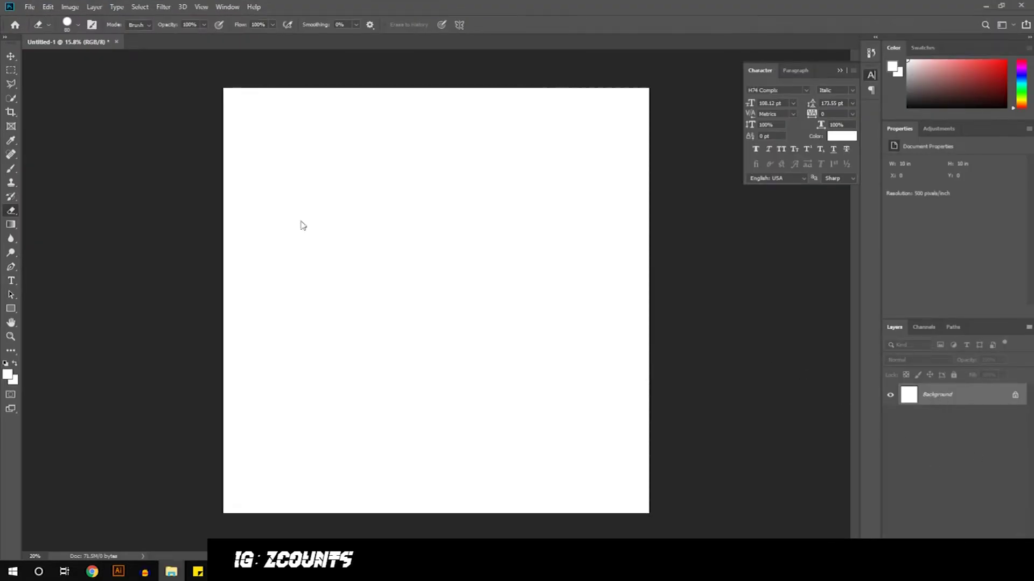
pyautogui.click(597, 315)
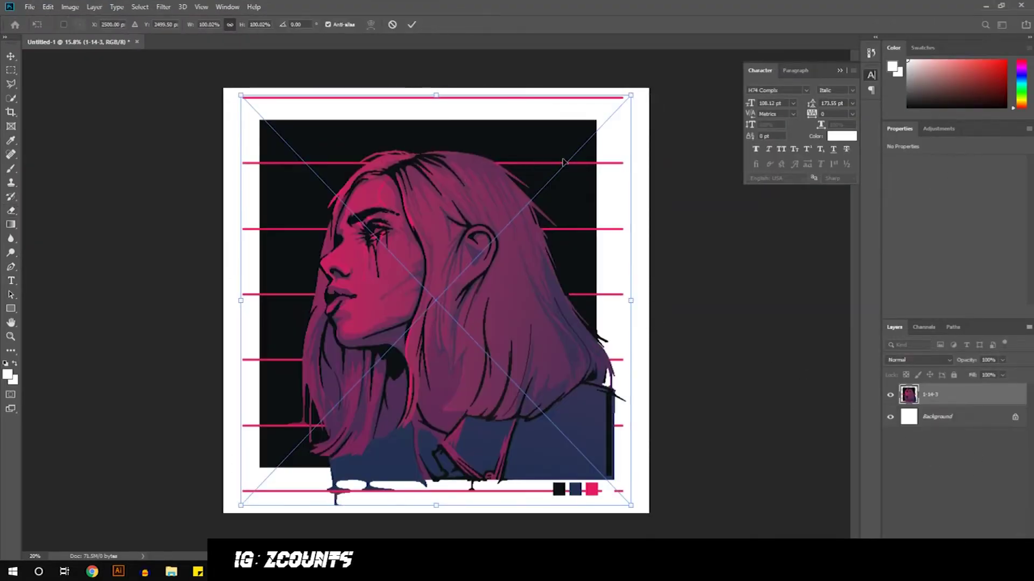
pyautogui.press('e')
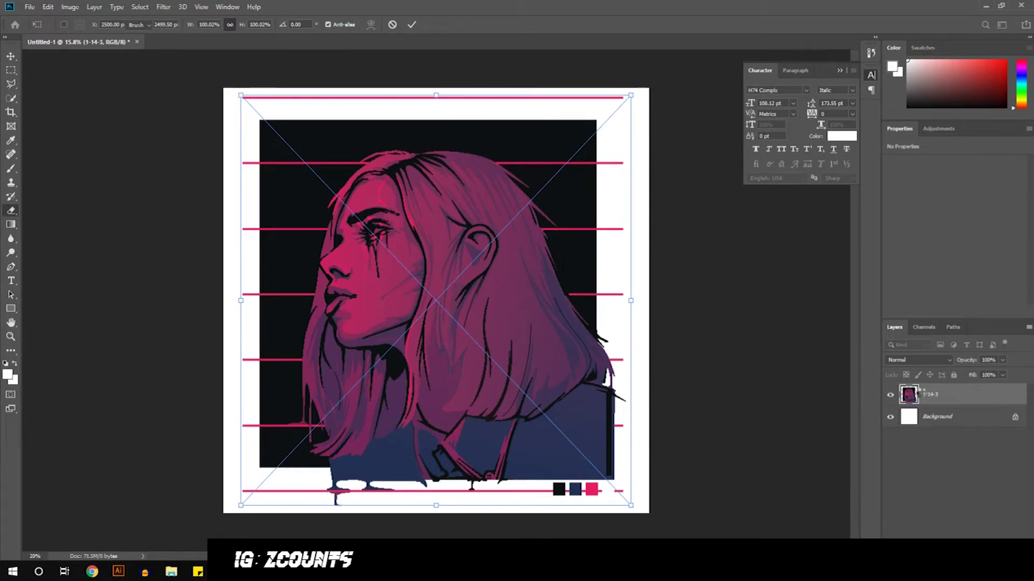
pyautogui.press('Return')
pyautogui.rightClick(932, 394)
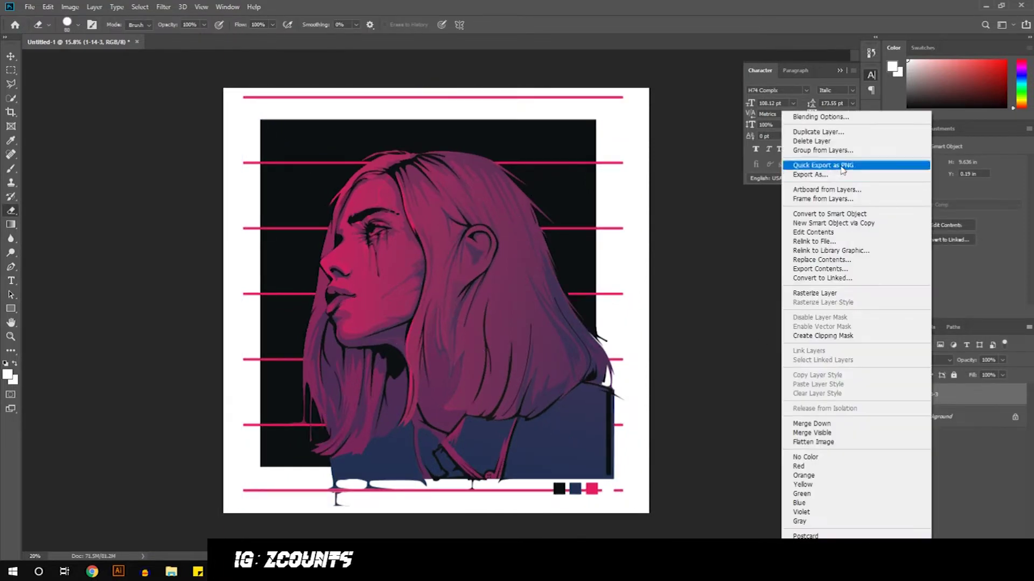
pyautogui.click(862, 214)
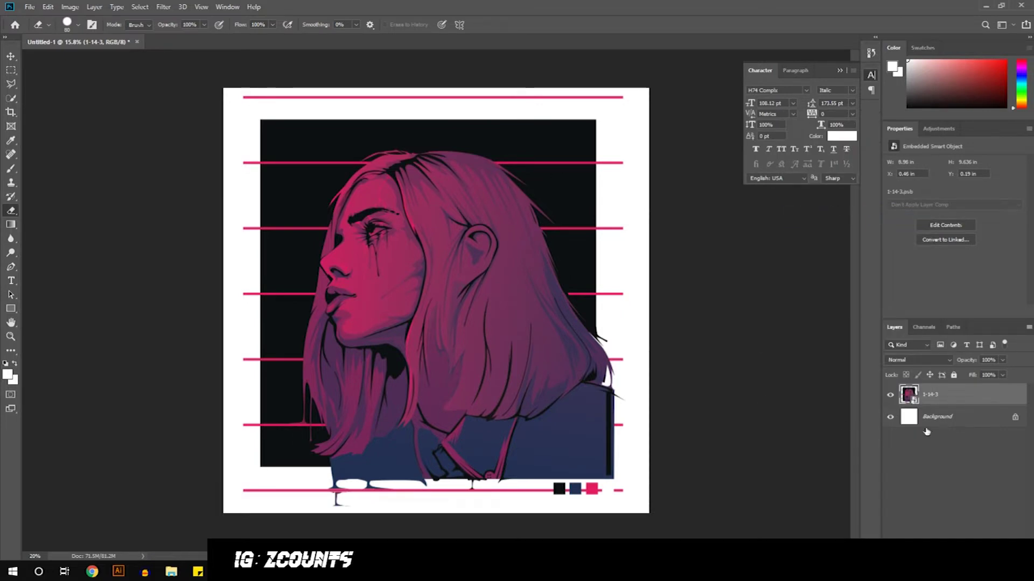
# Step: Duplicate the 1-14-3 portrait layer
pyautogui.click(164, 7)
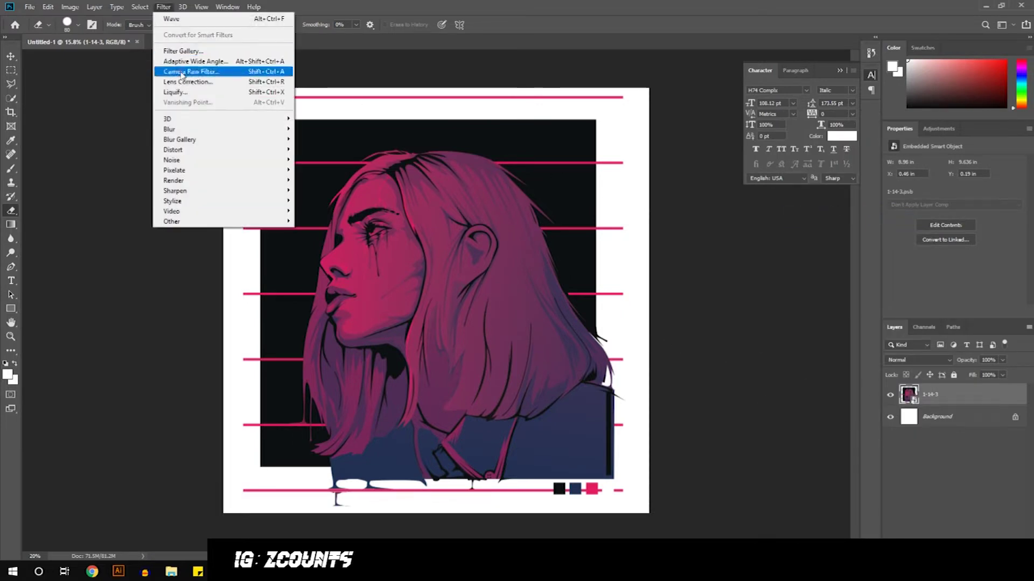
pyautogui.rightClick(945, 399)
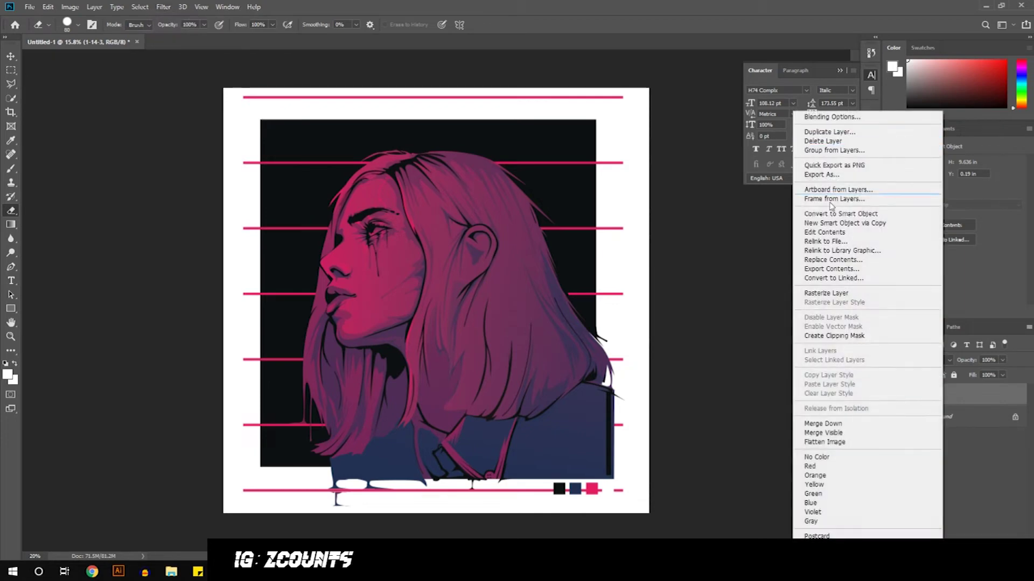
pyautogui.click(829, 132)
pyautogui.press('Return')
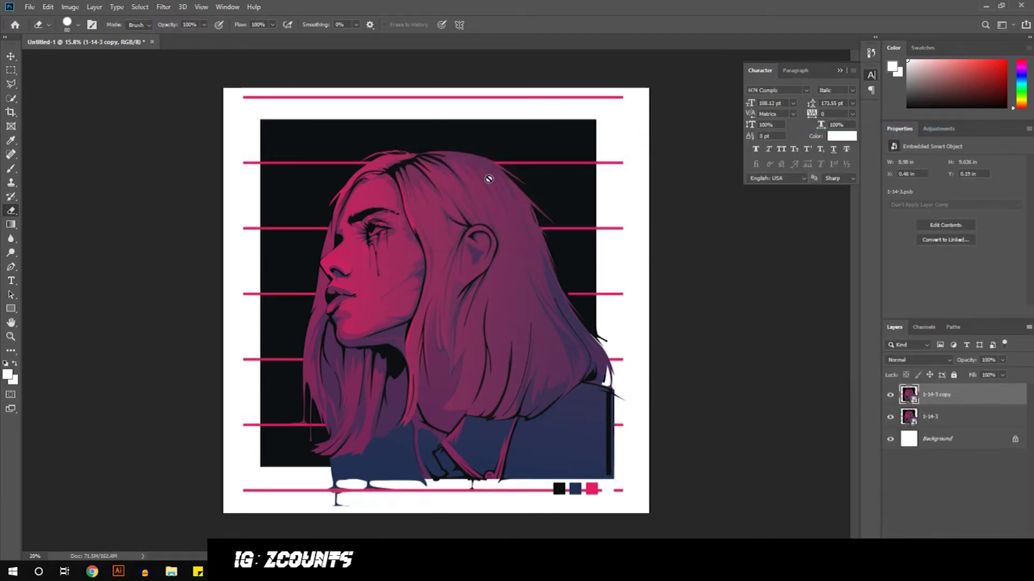
# Step: Apply a square Wave distortion to the duplicated portrait with 5 generators, wavelength 852–853, amplitude 5–522 and scale 14% horizontal, 1% vertical
pyautogui.click(173, 7)
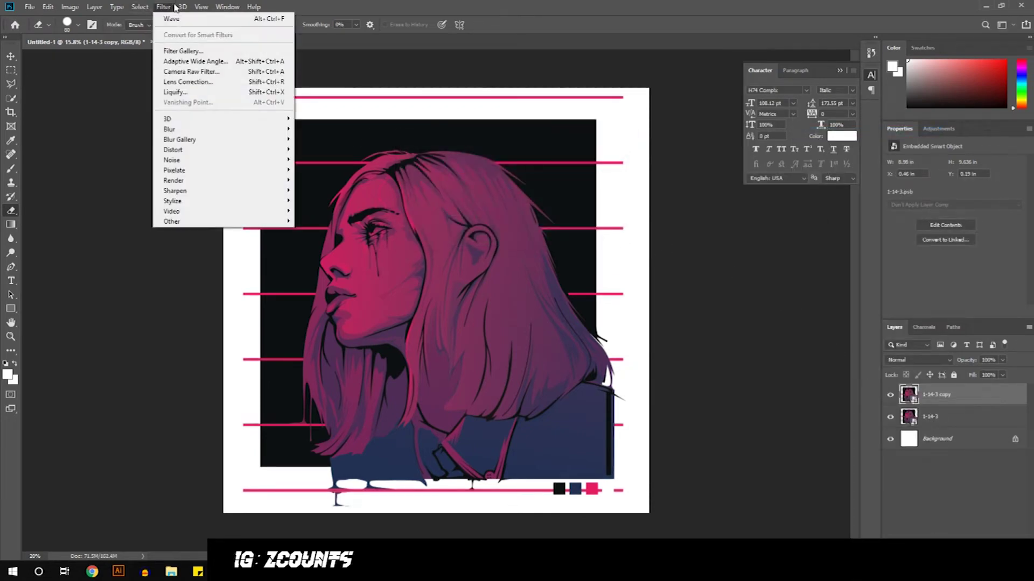
pyautogui.moveTo(204, 183)
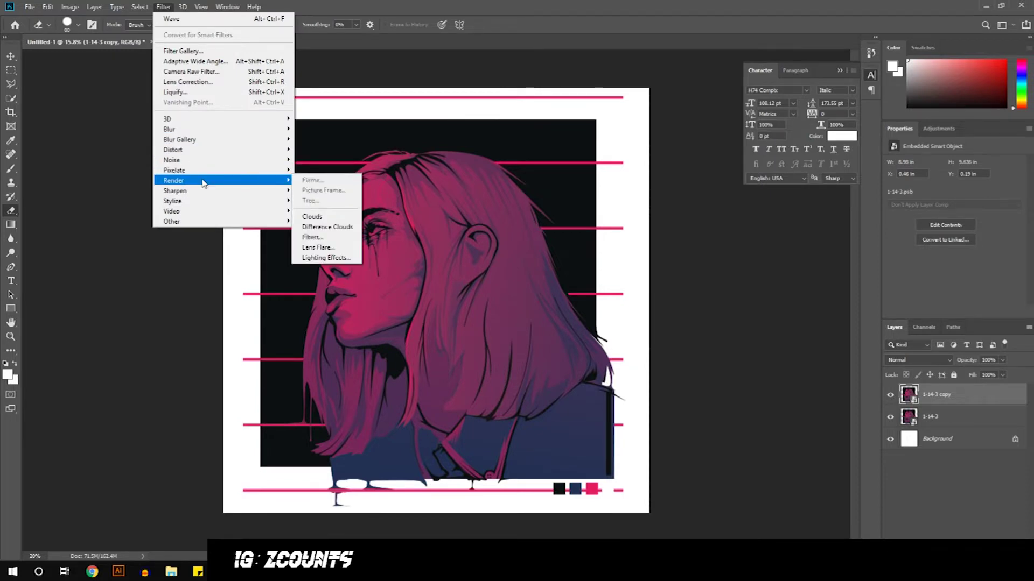
pyautogui.moveTo(208, 148)
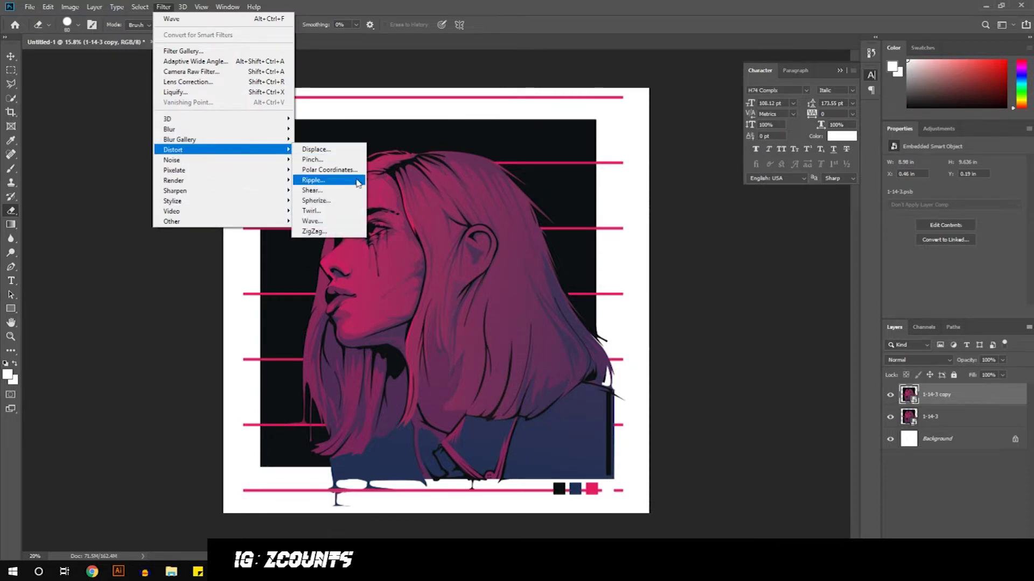
pyautogui.click(318, 221)
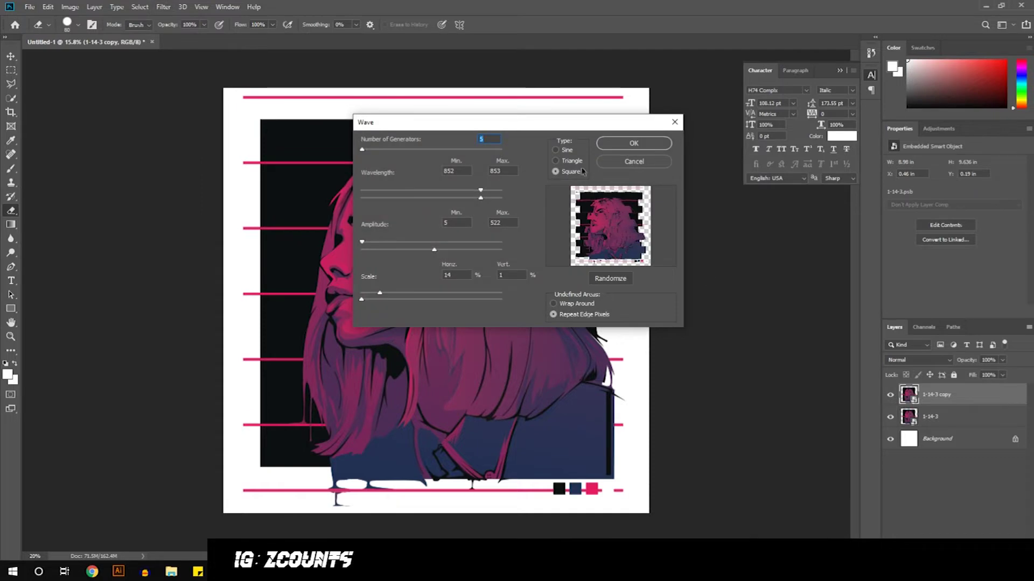
pyautogui.click(641, 142)
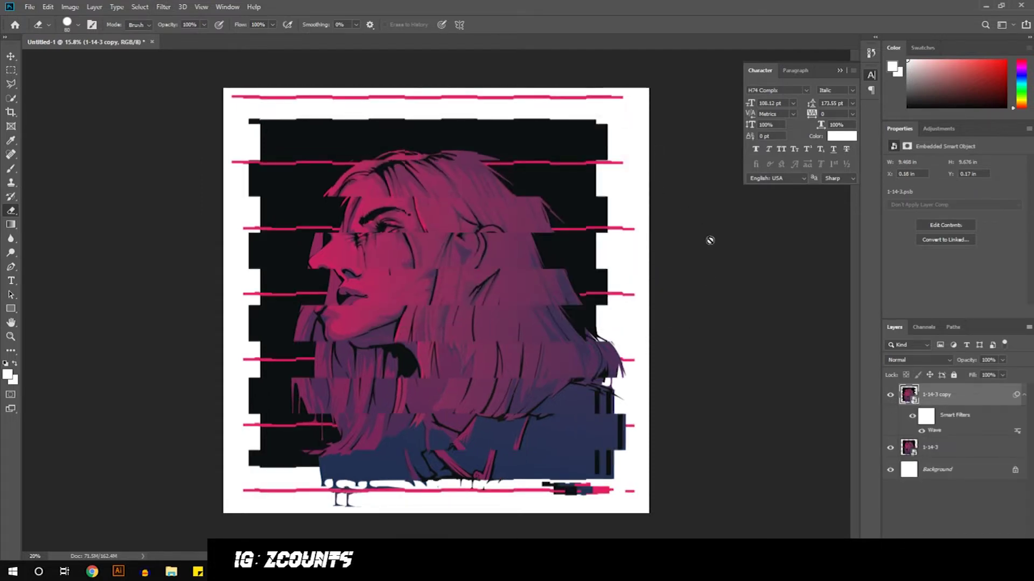
# Step: Add a pattern fill layer directly above the original 1-14-3 portrait layer
pyautogui.click(955, 448)
pyautogui.hotkey('ctrl', 'shift', 'alt', 'n')
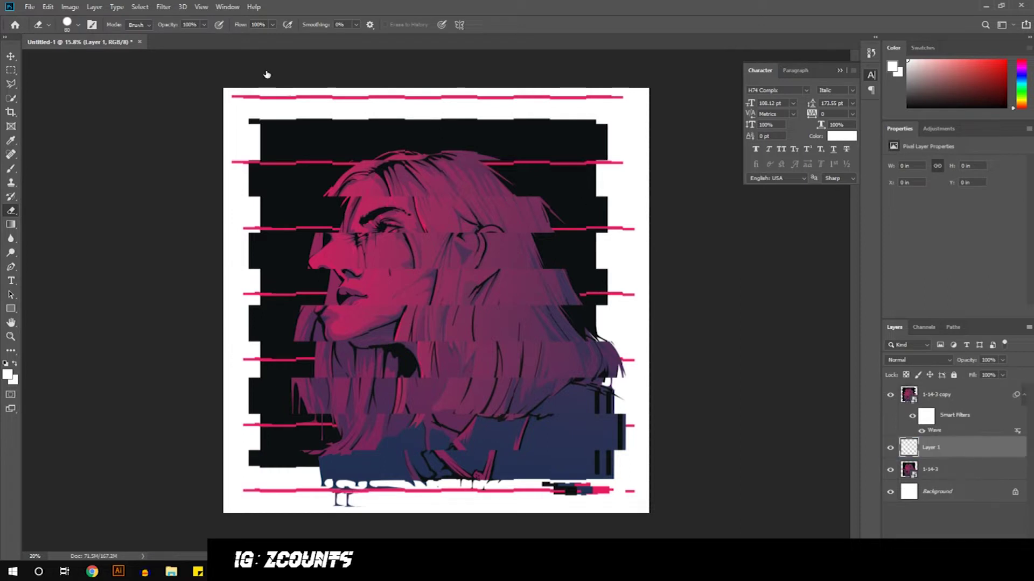
pyautogui.hotkey('ctrl', 'z')
pyautogui.click(95, 7)
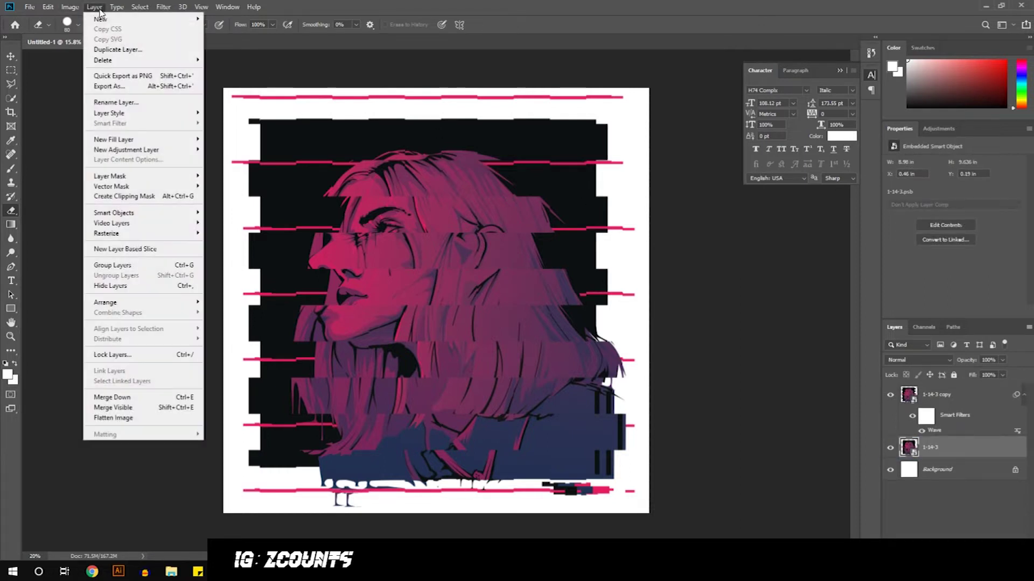
pyautogui.moveTo(146, 141)
pyautogui.click(222, 160)
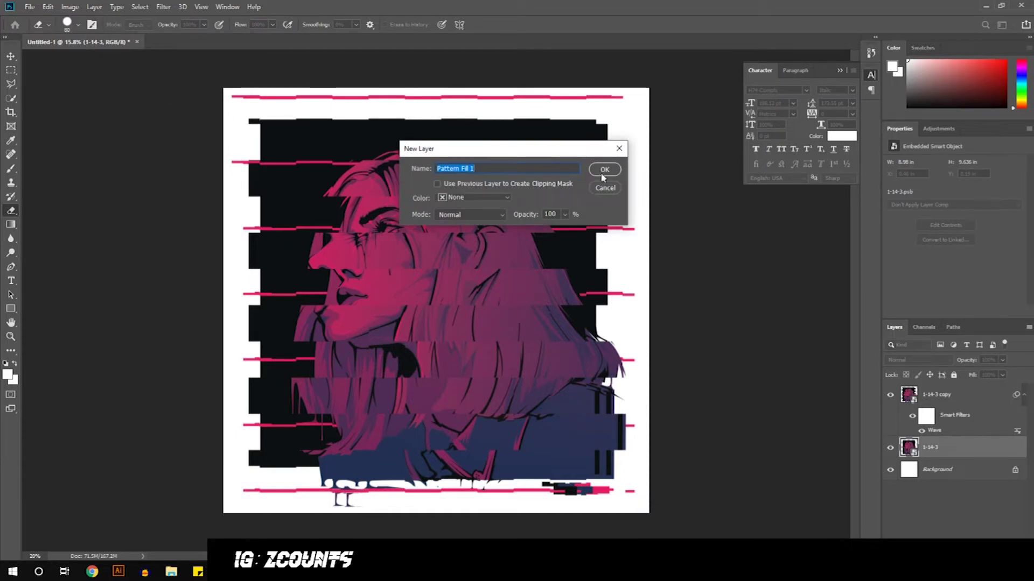
pyautogui.click(603, 170)
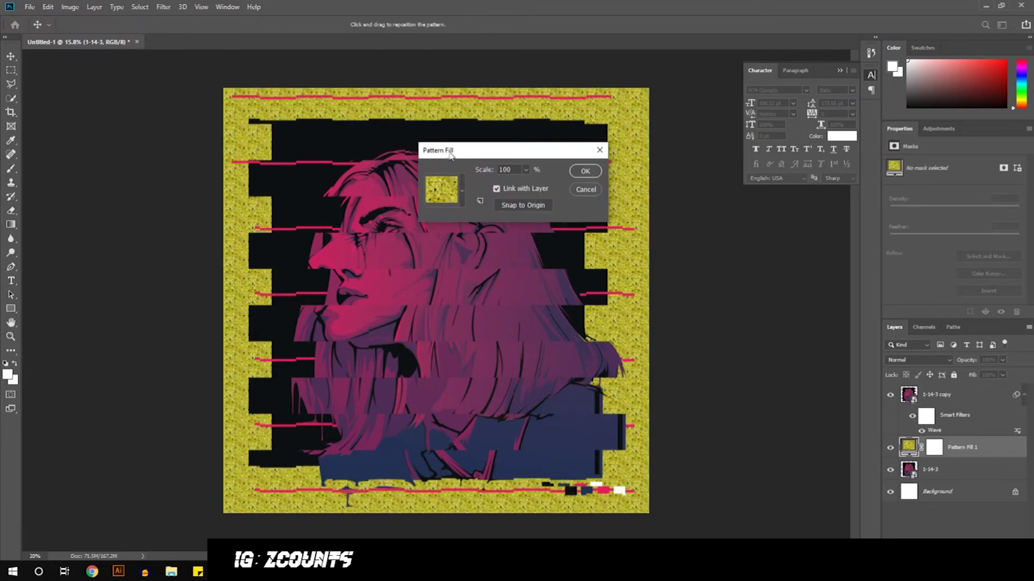
# Step: Load the custom pattern file into the pattern picker from the Templates folder inside Patreon on the Thicc (G:) drive
pyautogui.click(460, 192)
pyautogui.click(548, 219)
pyautogui.click(460, 186)
pyautogui.click(503, 220)
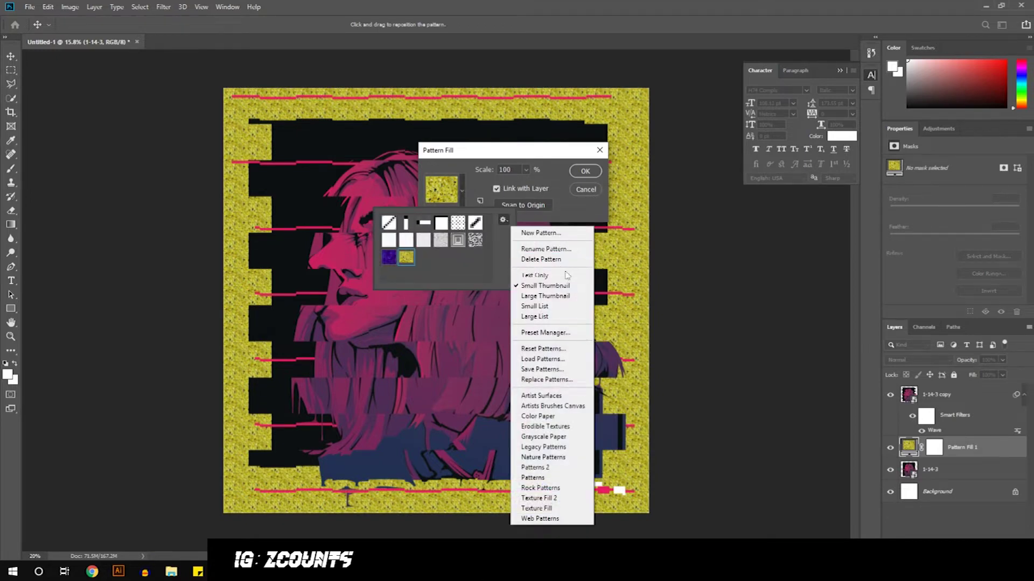
pyautogui.click(555, 360)
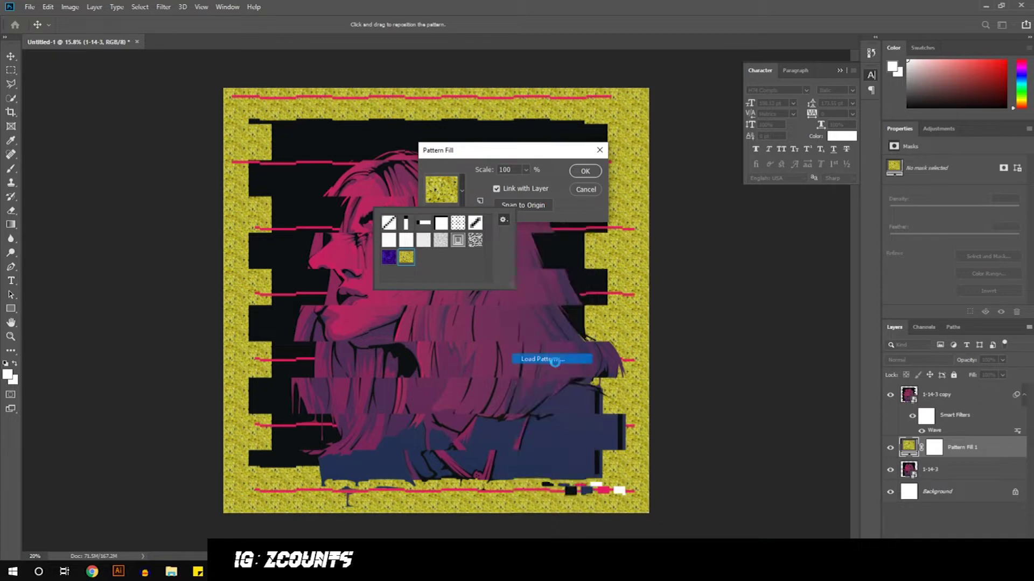
pyautogui.scroll(-3, 426, 370)
pyautogui.click(427, 372)
pyautogui.scroll(-5, 414, 393)
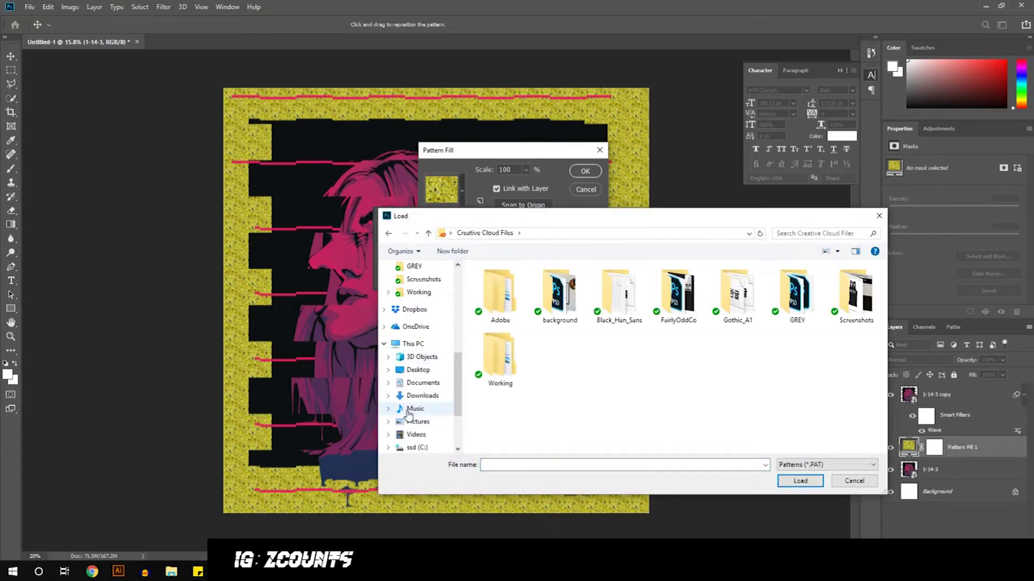
pyautogui.scroll(-3, 409, 413)
pyautogui.click(416, 429)
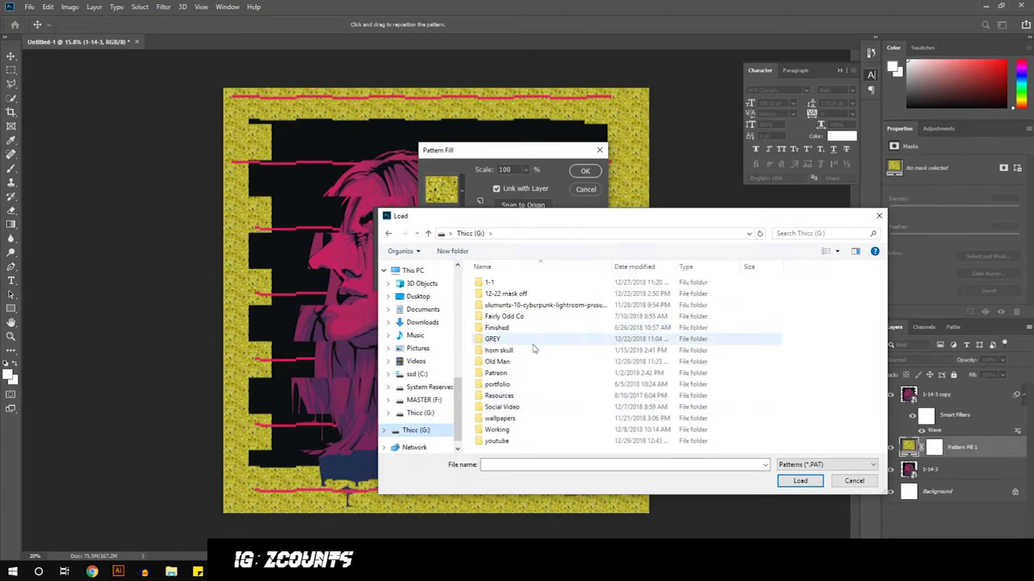
pyautogui.doubleClick(517, 372)
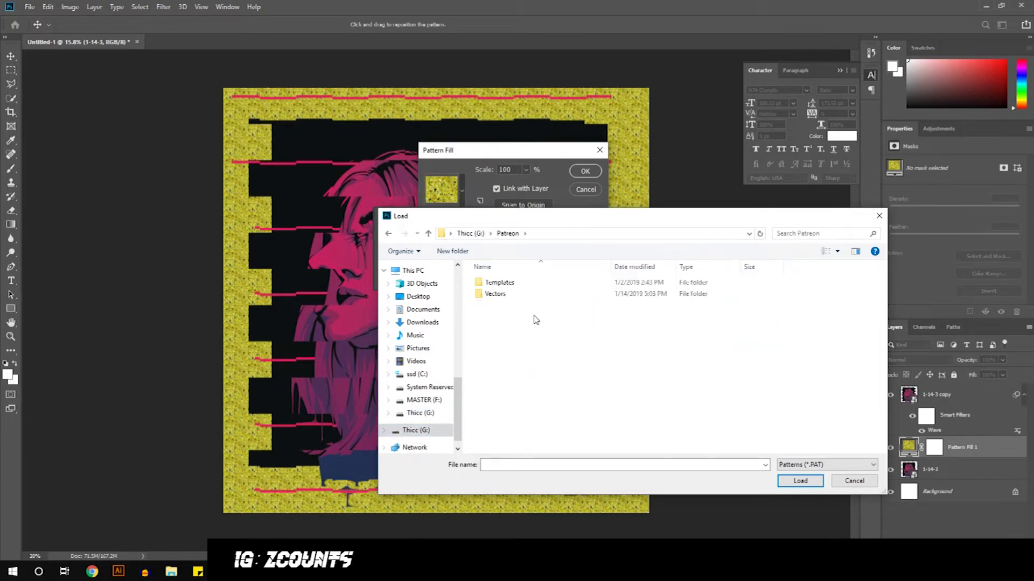
pyautogui.doubleClick(528, 283)
pyautogui.click(530, 284)
pyautogui.click(795, 482)
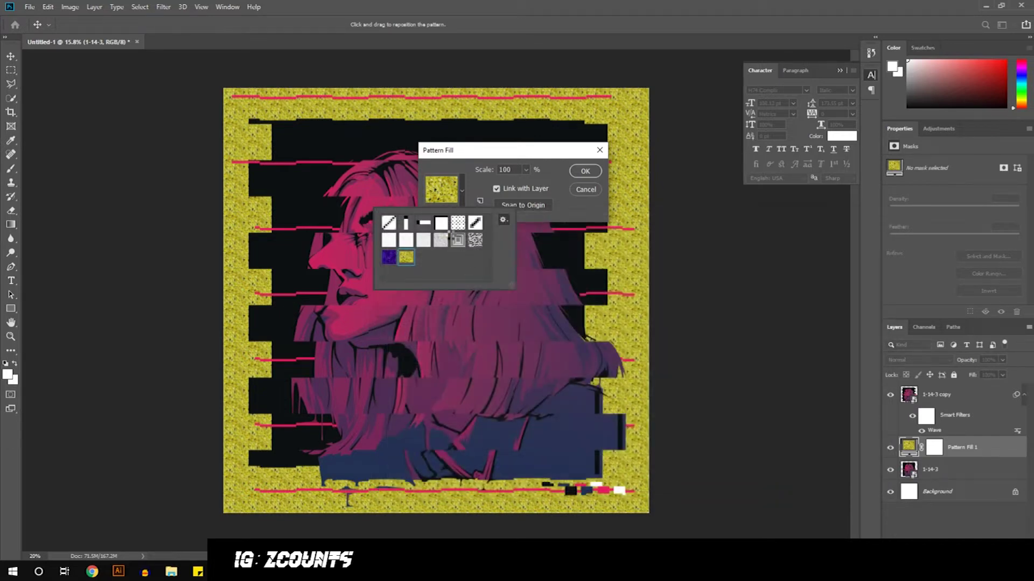
# Step: Fill the layer with the first loaded black-and-white glitch pattern at 100% scale and clip the wave-distorted portrait copy to it
pyautogui.click(425, 260)
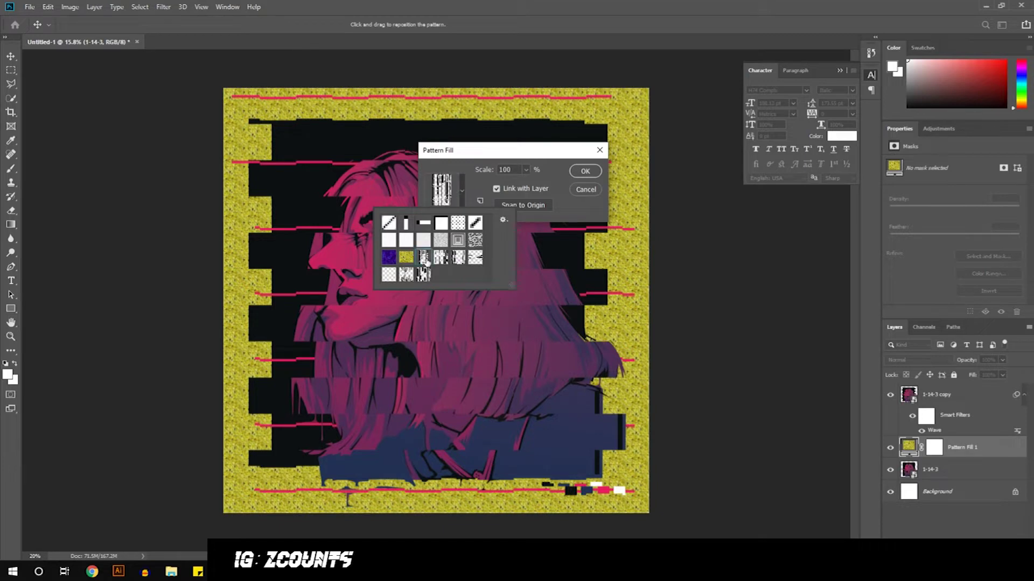
pyautogui.click(585, 170)
pyautogui.click(585, 171)
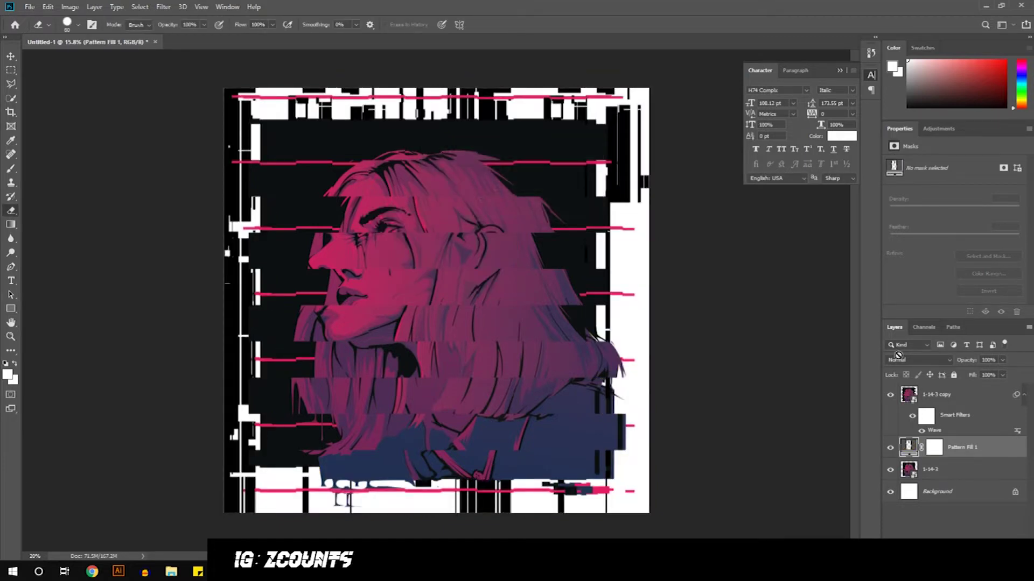
pyautogui.keyDown('alt'); pyautogui.click(958, 434); pyautogui.keyUp('alt')
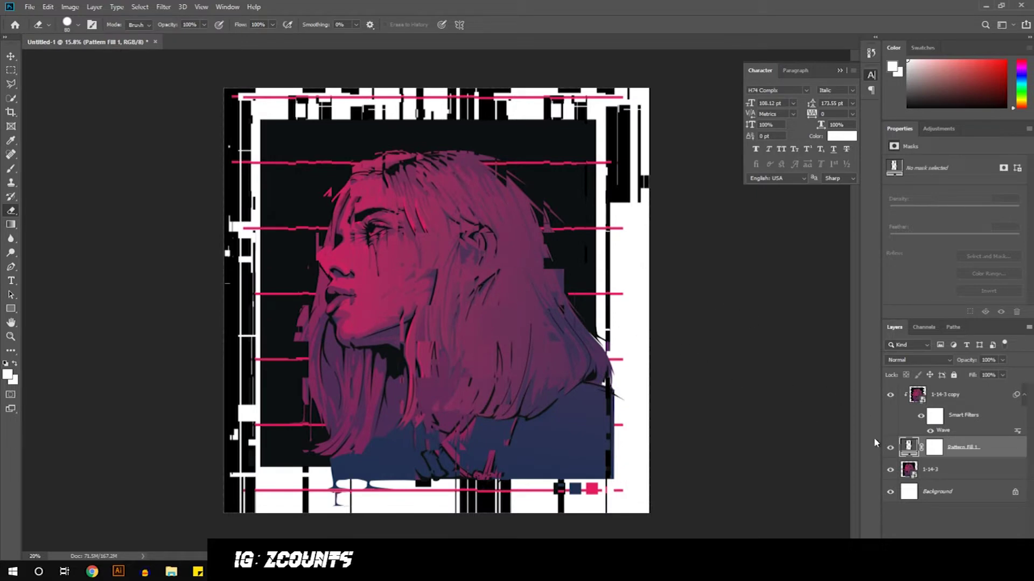
# Step: Group the distorted portrait copy with its pattern fill layer and name the group Glitch
pyautogui.hotkey('ctrl', 'g')
pyautogui.click(904, 392)
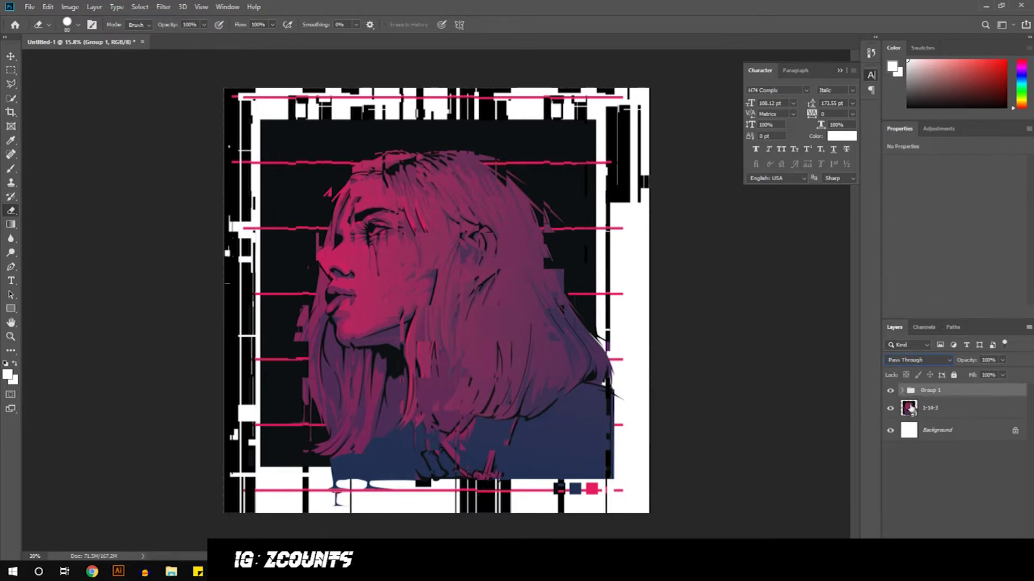
pyautogui.click(903, 391)
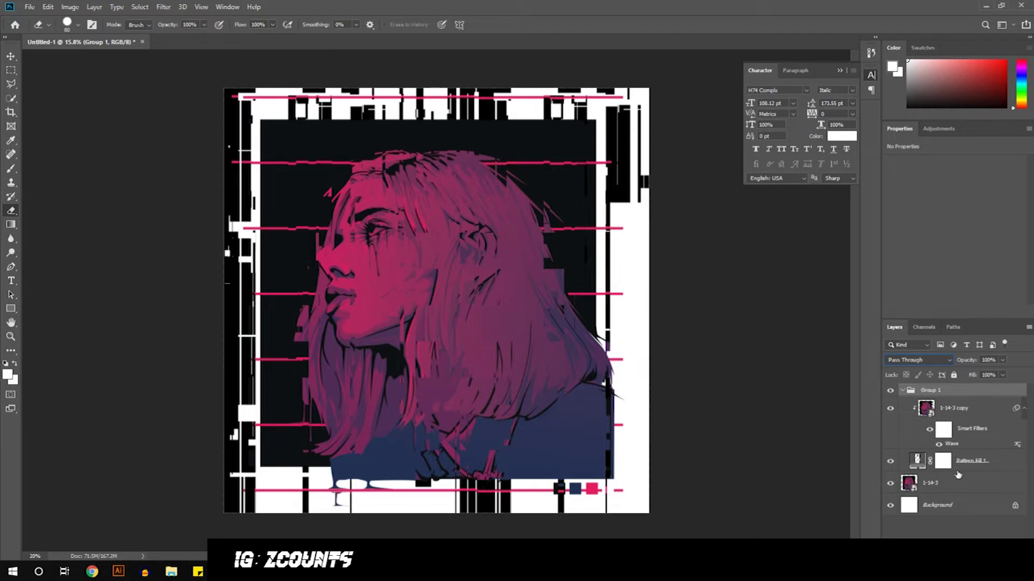
pyautogui.click(903, 391)
pyautogui.doubleClick(926, 391)
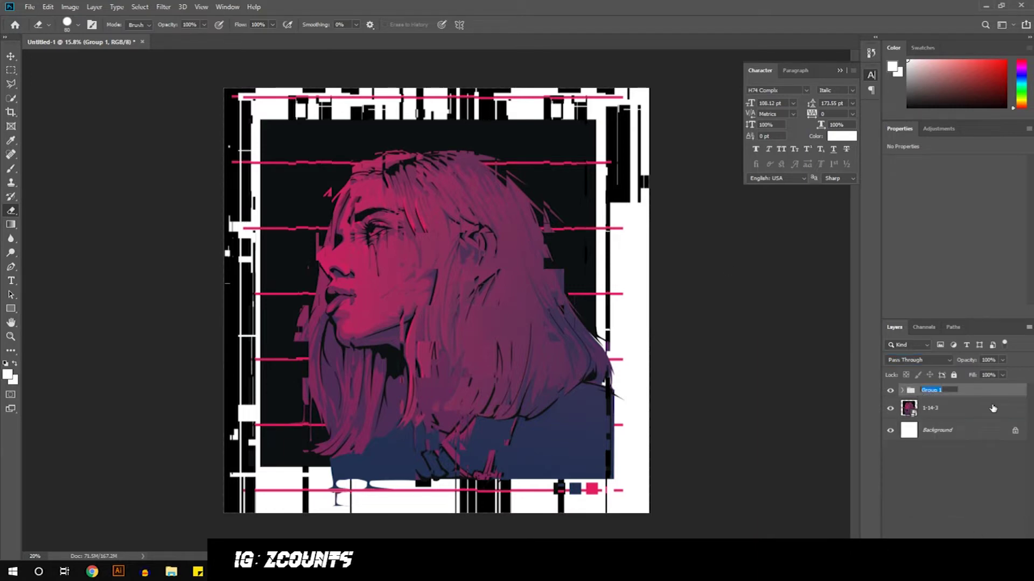
pyautogui.write('Glitch')
pyautogui.press('Return')
# Step: Create an empty group above the Glitch group and name it Overlay
pyautogui.click(413, 312)
pyautogui.click(505, 220)
pyautogui.hotkey('ctrl', 'g')
pyautogui.doubleClick(930, 392)
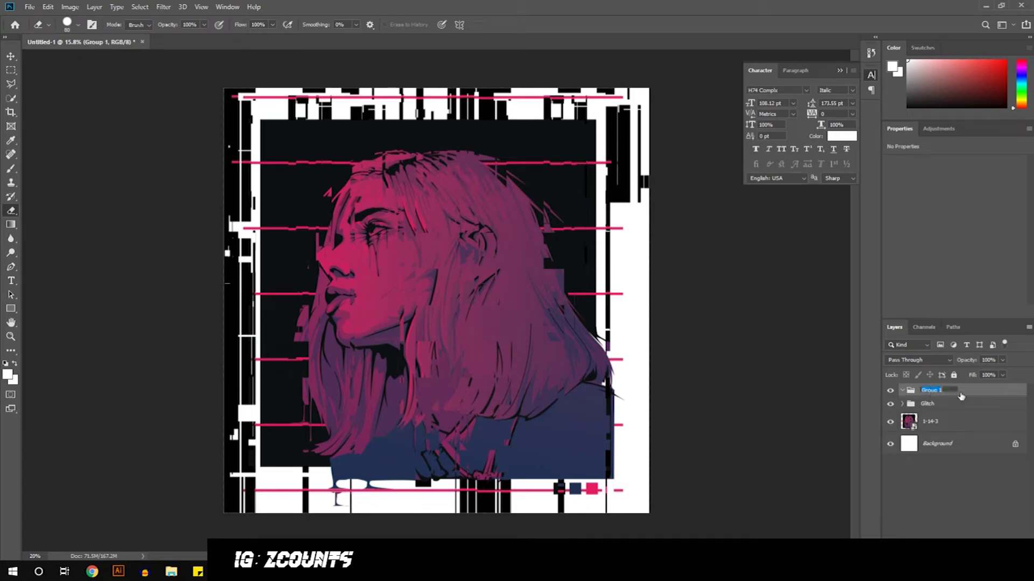
pyautogui.write('Overlay')
pyautogui.press('Return')
pyautogui.click(168, 8)
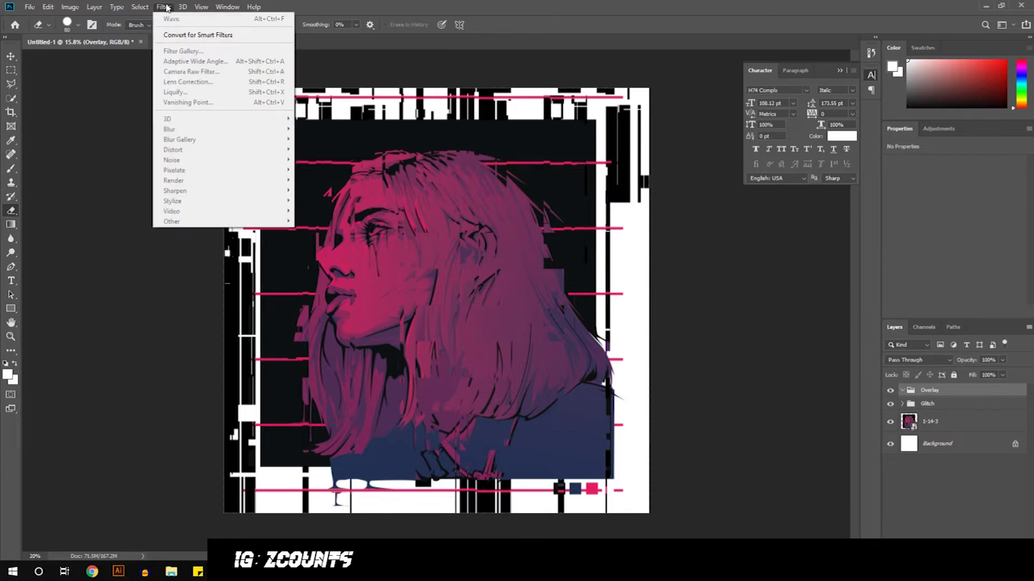
pyautogui.moveTo(140, 10)
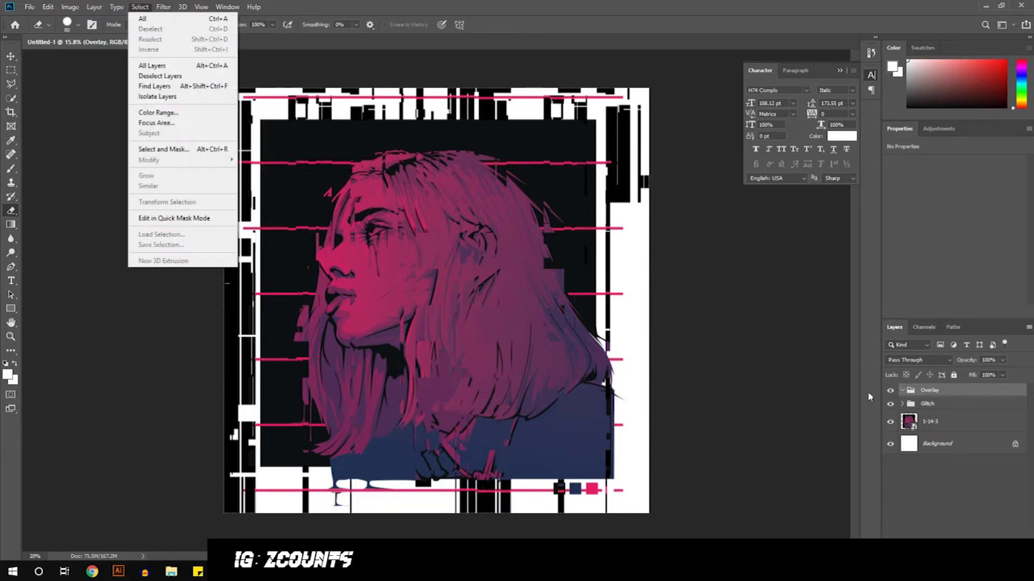
pyautogui.click(955, 556)
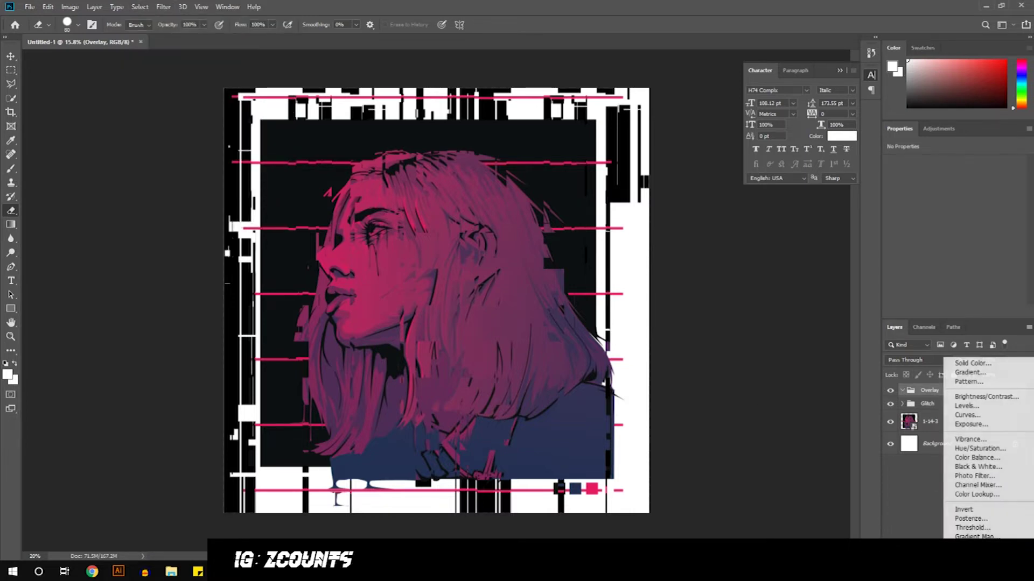
pyautogui.click(941, 485)
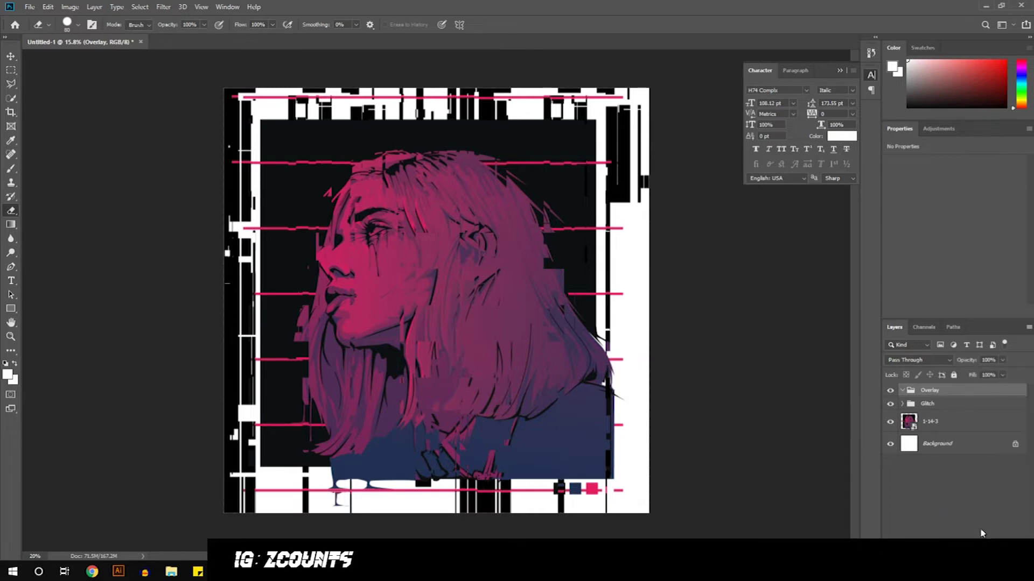
# Step: Add an empty layer inside the Overlay group and switch to the Brush tool
pyautogui.click(982, 556)
pyautogui.press('b')
pyautogui.scroll(3, 371, 258)
pyautogui.scroll(-2, 759, 394)
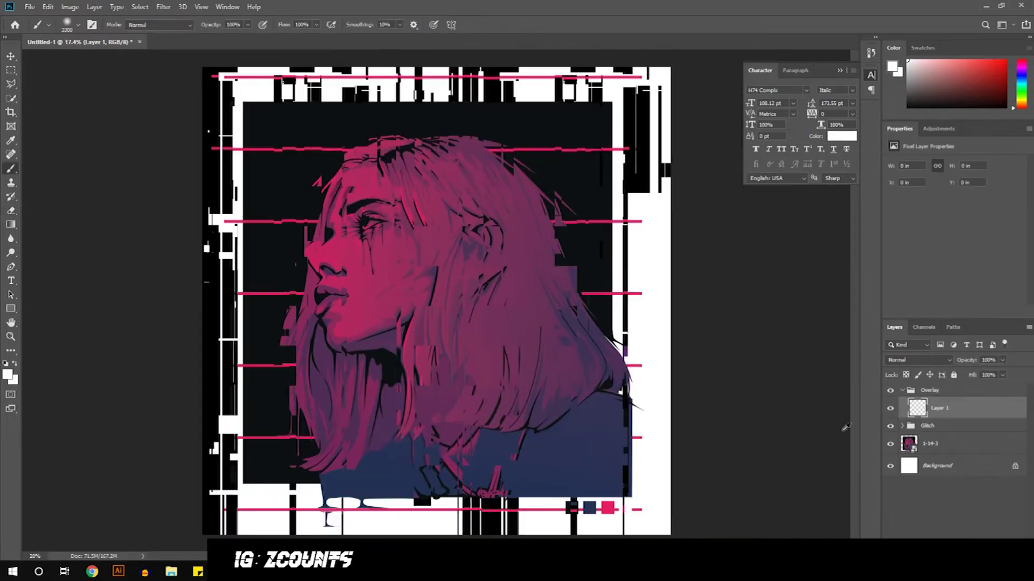
# Step: Add a Color Lookup adjustment layer at the top of the Overlay group and apply the 2Strip.look 3D LUT
pyautogui.click(955, 556)
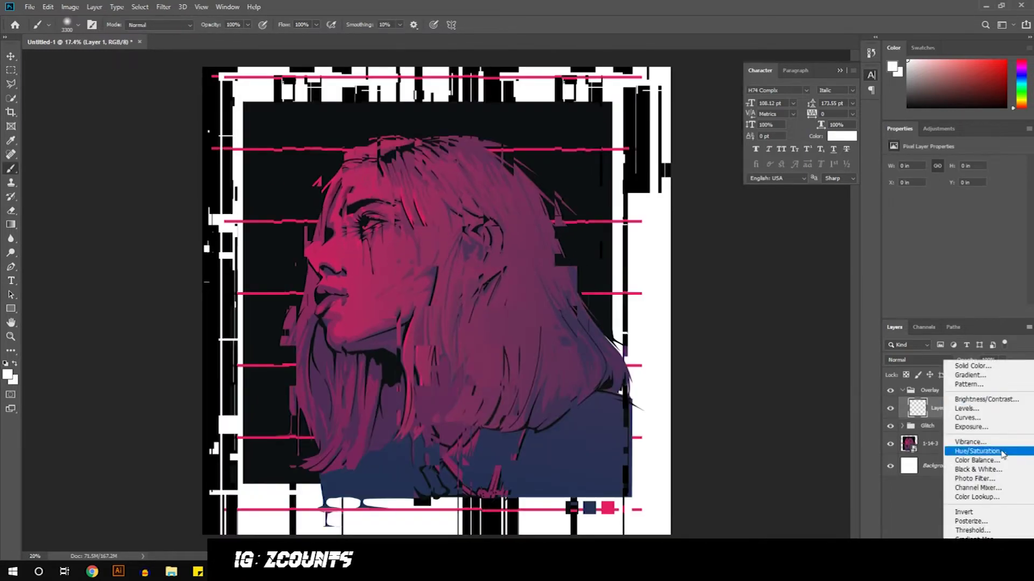
pyautogui.click(991, 497)
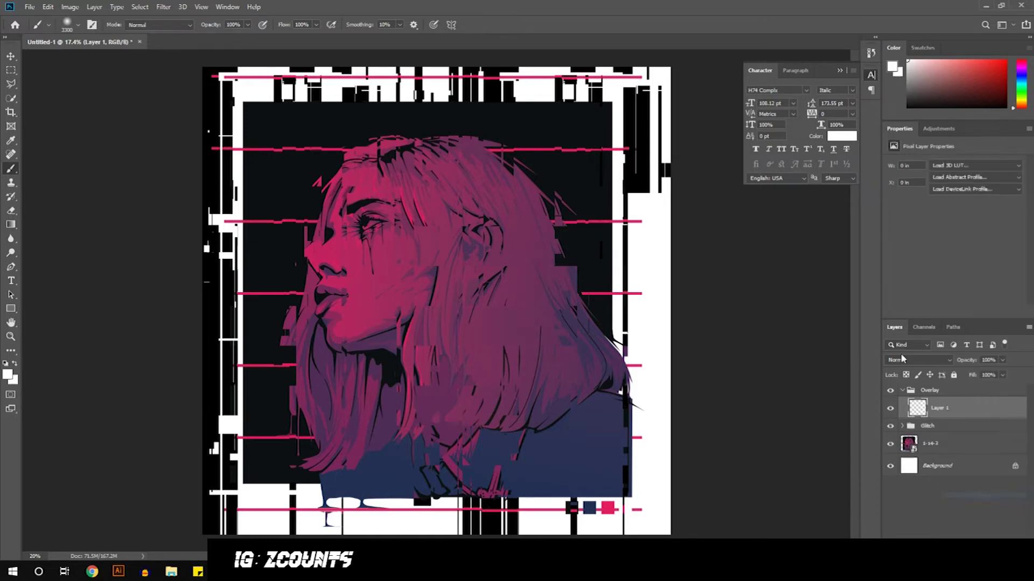
pyautogui.click(952, 166)
pyautogui.click(954, 175)
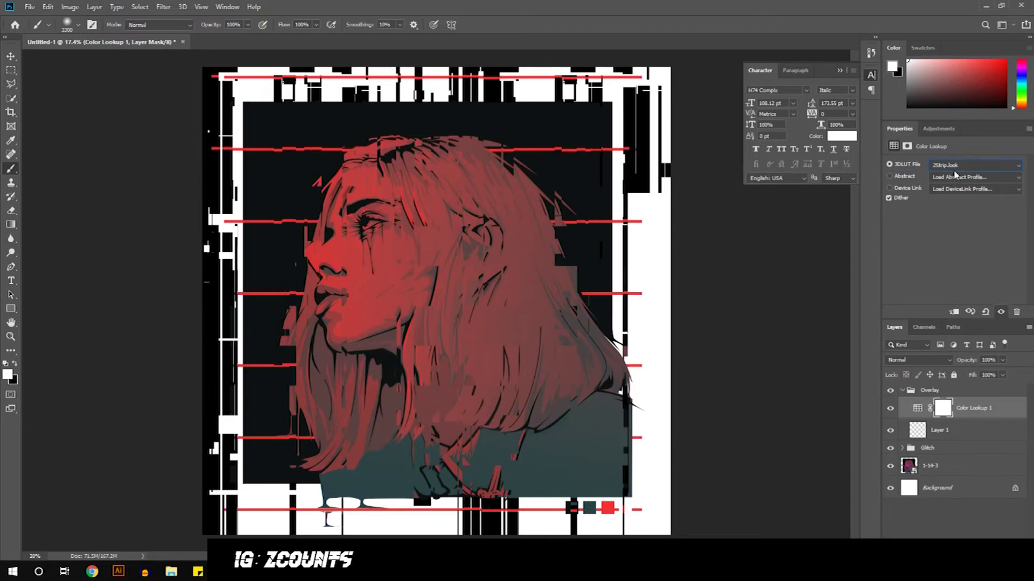
# Step: Cycle through the 3D LUT files on the Color Lookup layer down to TensionGreen.3DL and back to compare their colour grades
pyautogui.press('Down')
pyautogui.press('Down')
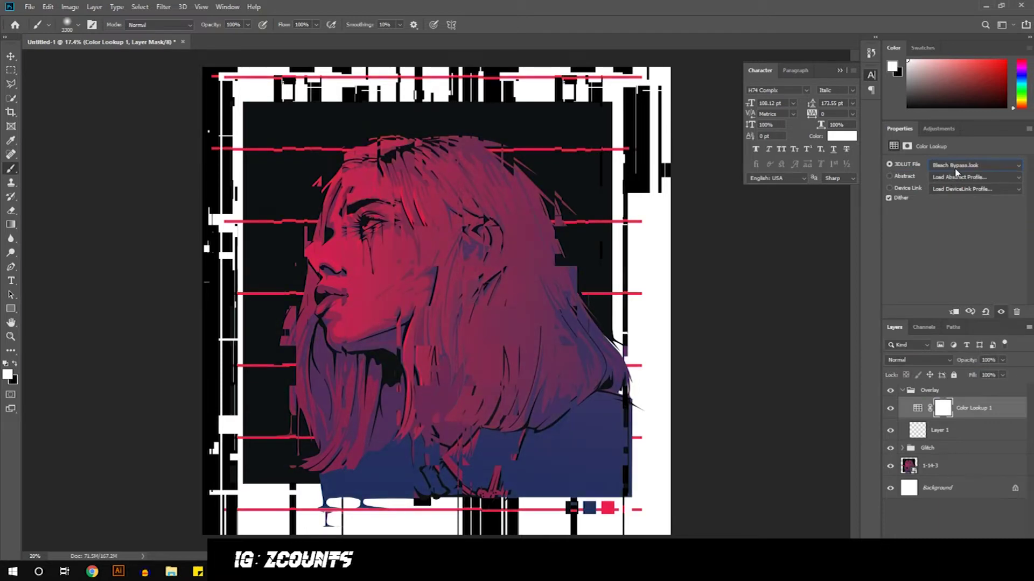
pyautogui.press('Down')
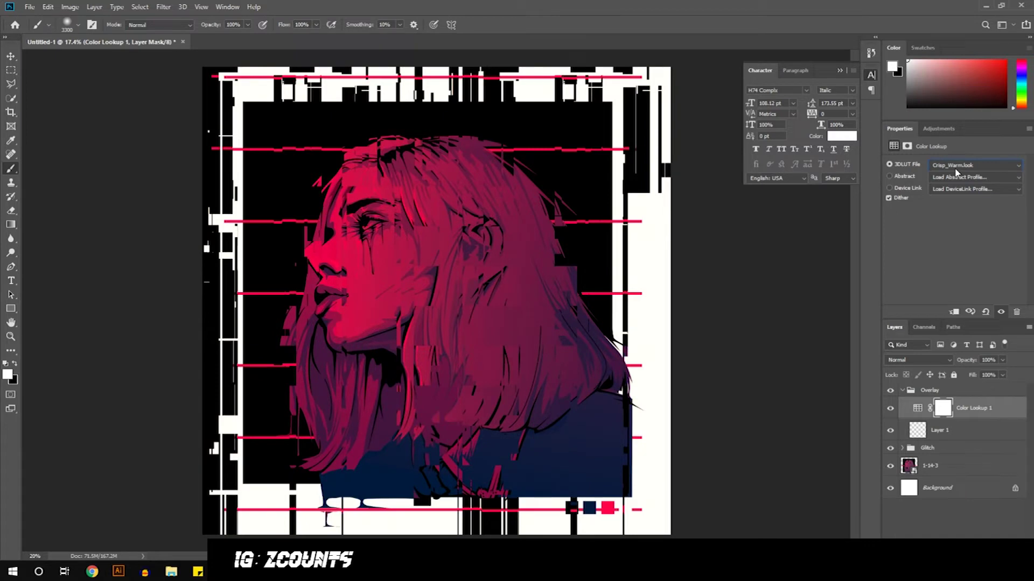
pyautogui.press('Down')
pyautogui.press('Down')
pyautogui.press('Down')
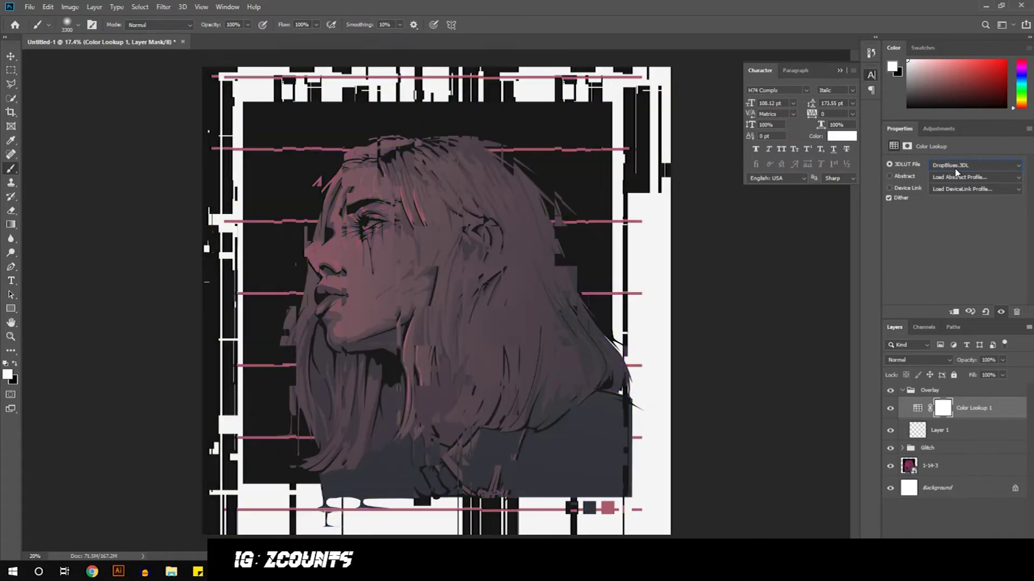
pyautogui.press('Down')
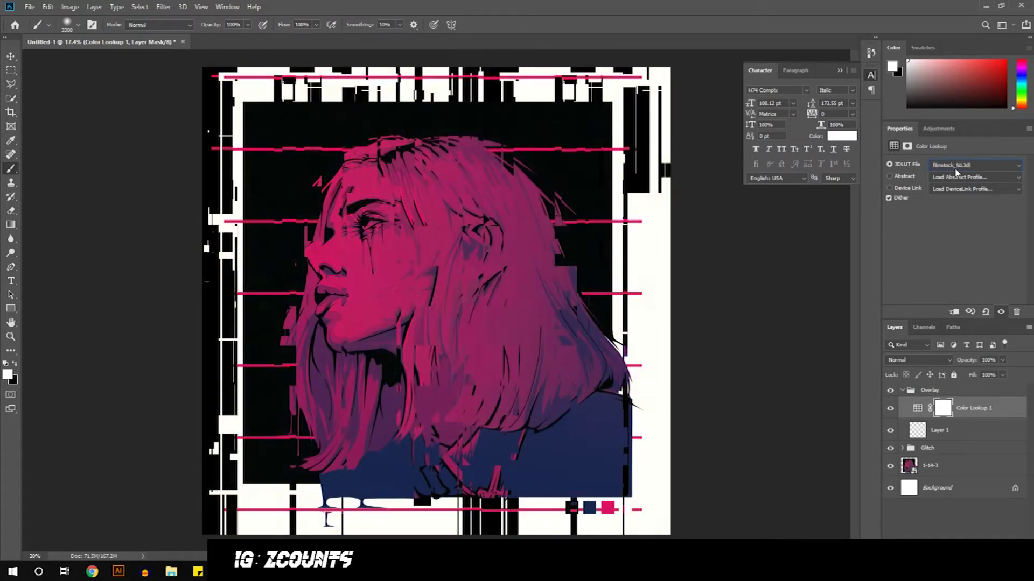
pyautogui.press('Down')
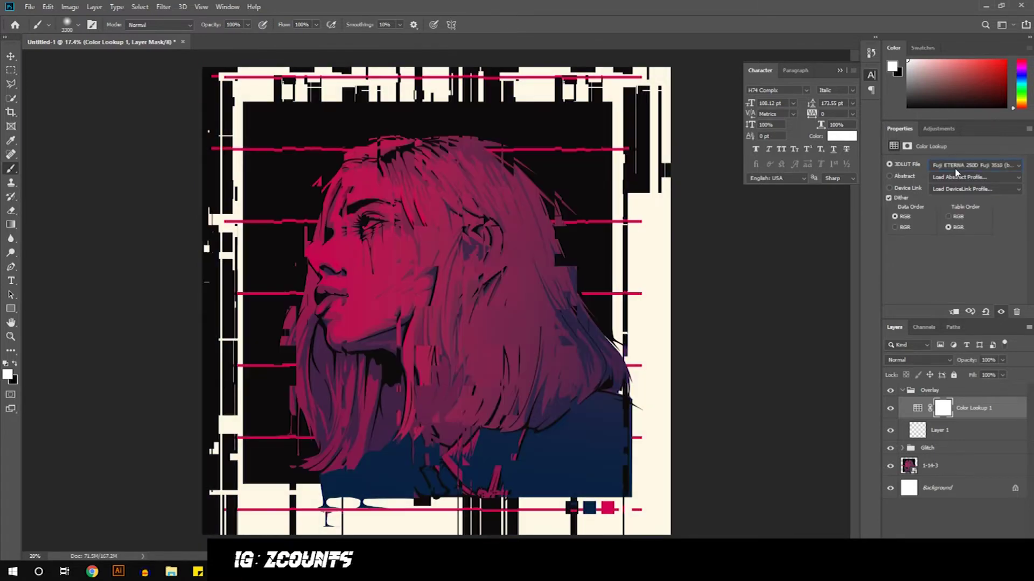
pyautogui.press('Down')
pyautogui.press('Down')
pyautogui.press('Down')
pyautogui.press('Down')
pyautogui.press('Down')
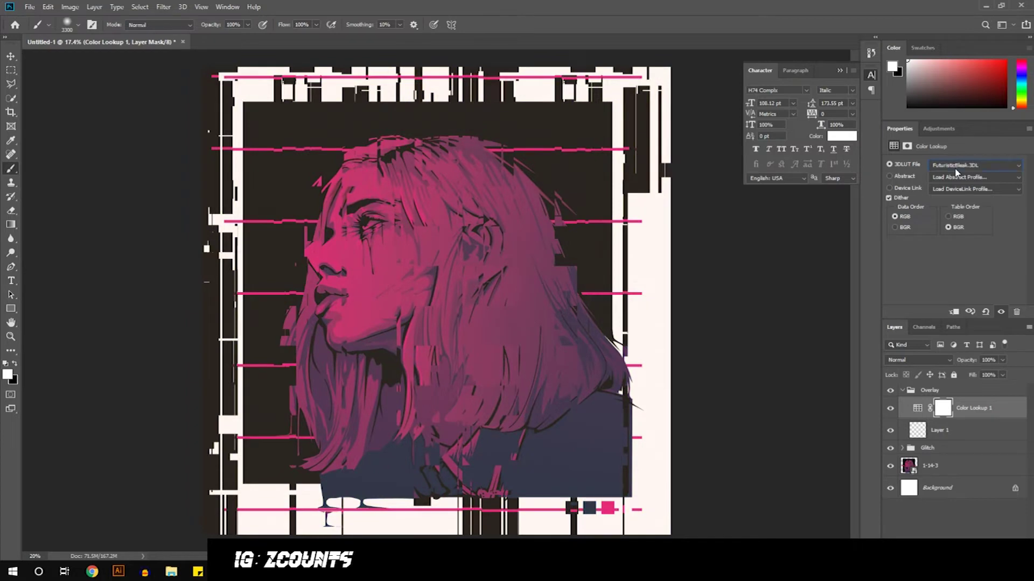
pyautogui.press('Down')
pyautogui.press('Down')
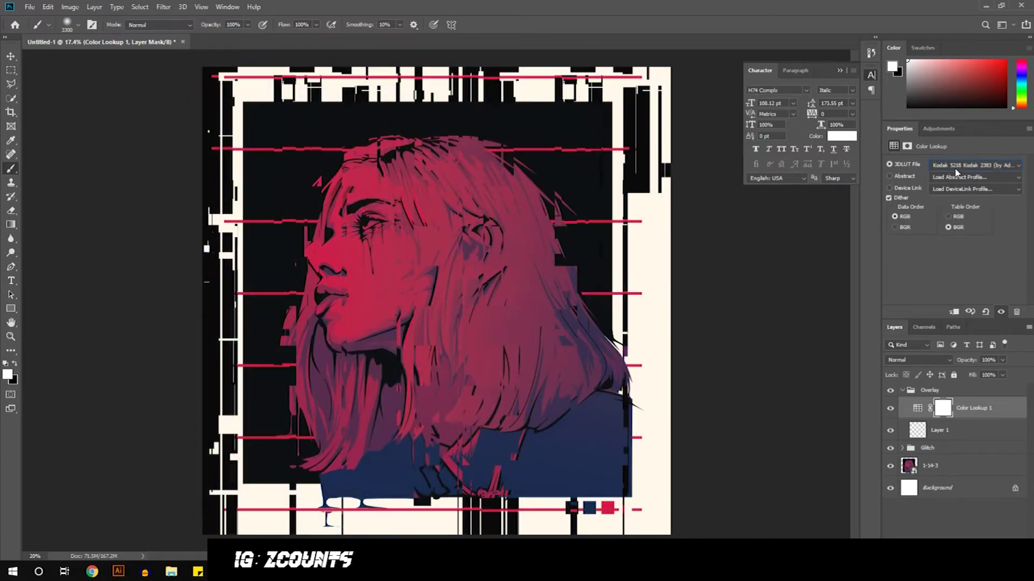
pyautogui.press('Down')
pyautogui.press('Down')
pyautogui.press('Down')
pyautogui.press('Down')
pyautogui.press('Down')
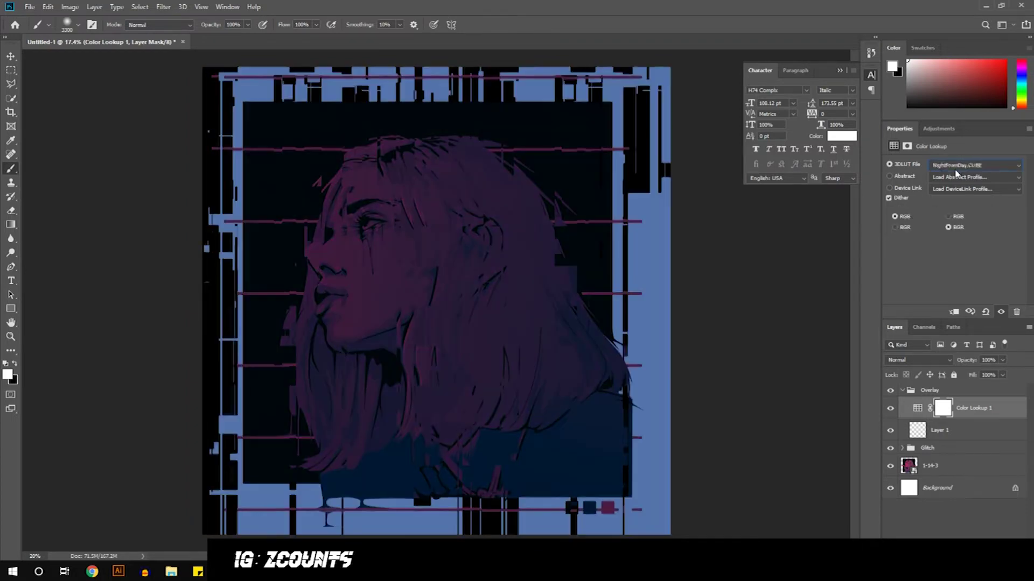
pyautogui.press('Down')
pyautogui.press('Down')
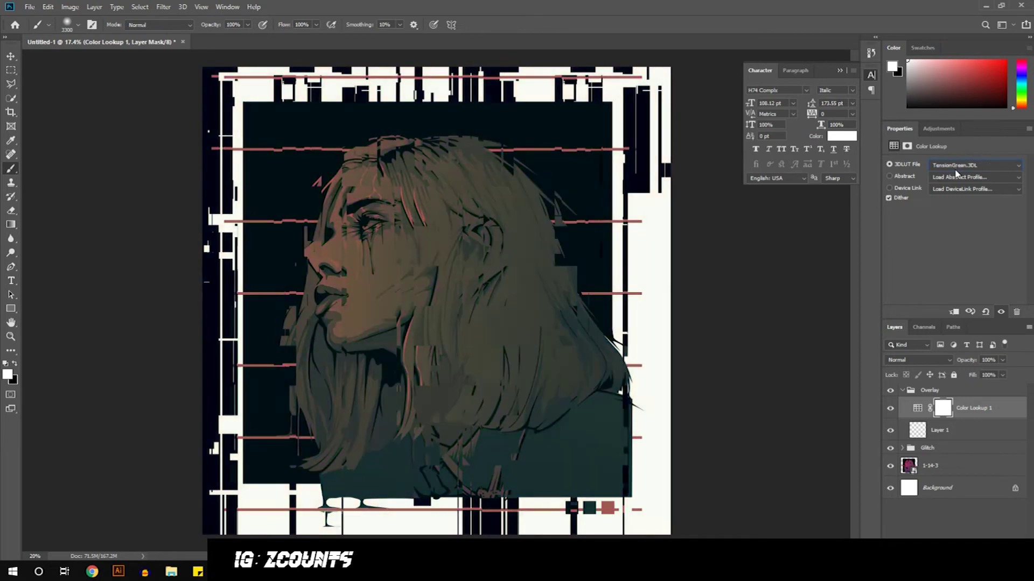
pyautogui.press('Up')
pyautogui.press('Up')
pyautogui.press('Up')
pyautogui.press('Up')
pyautogui.press('Up')
pyautogui.press('Up')
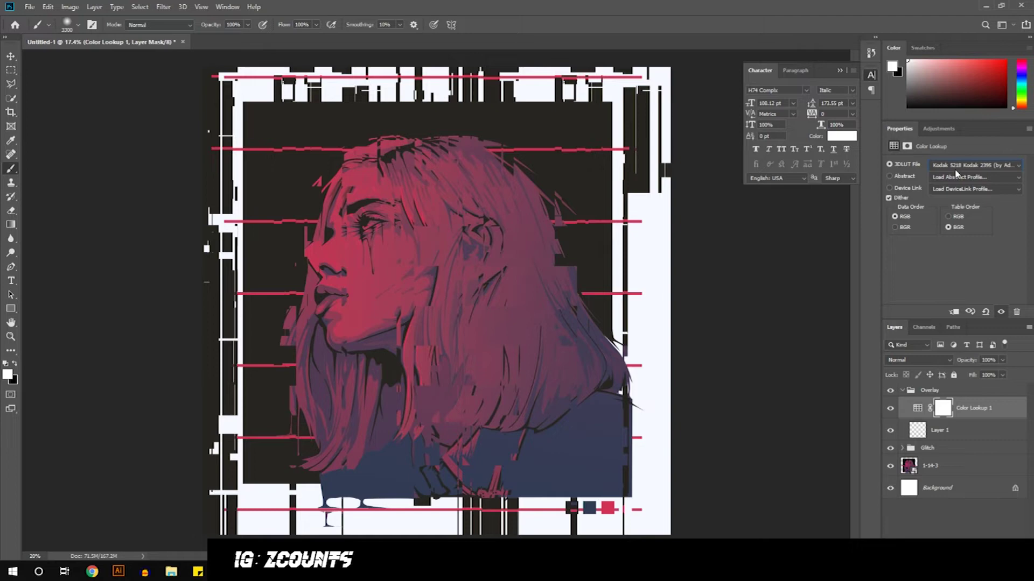
# Step: Set the Color Lookup layer's 3D LUT file to Crisp_Warm.look
pyautogui.press('Down')
pyautogui.click(956, 167)
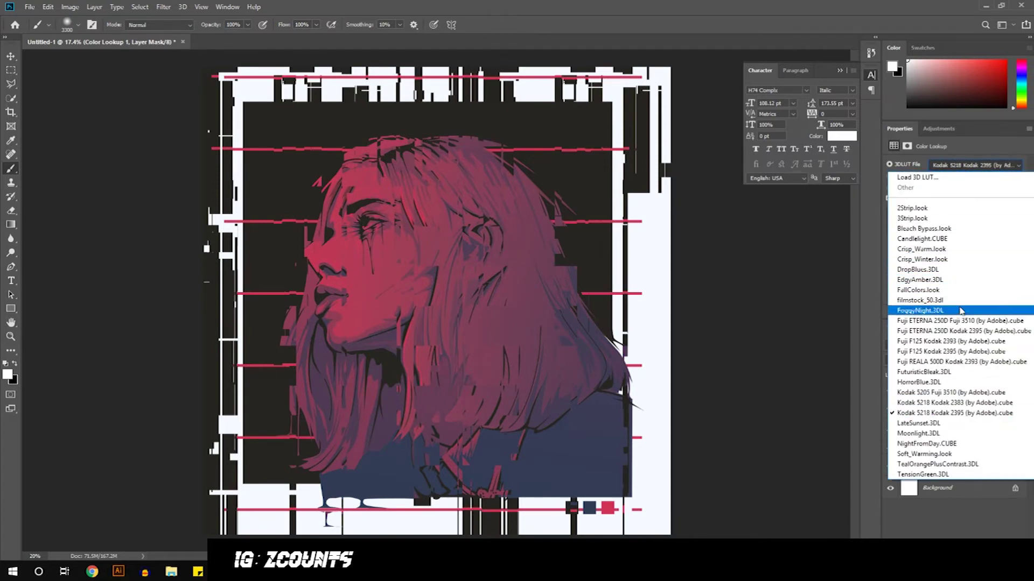
pyautogui.click(959, 249)
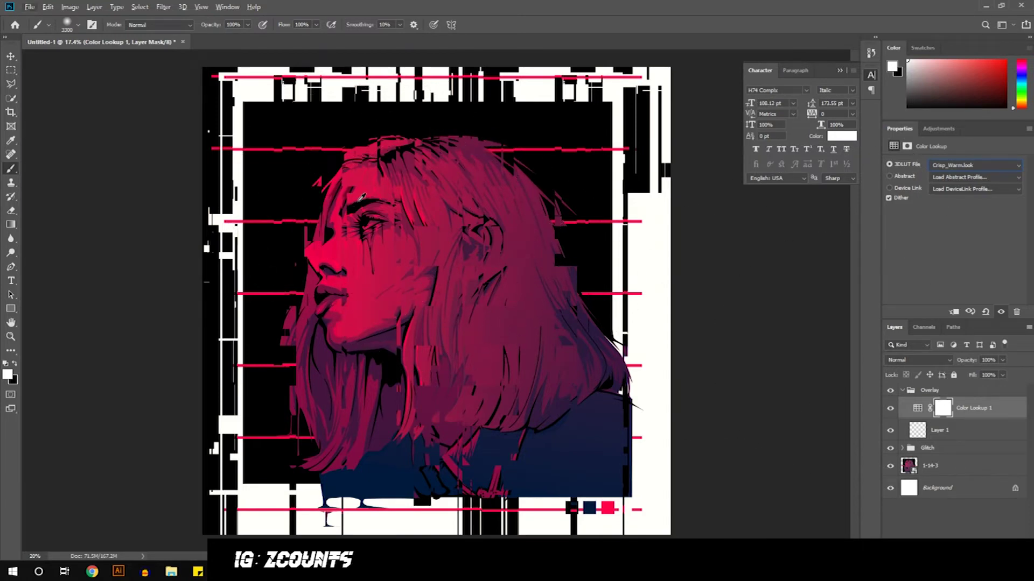
# Step: Add a Levels adjustment layer above the Color Lookup layer and apply the Darker preset to it
pyautogui.click(969, 556)
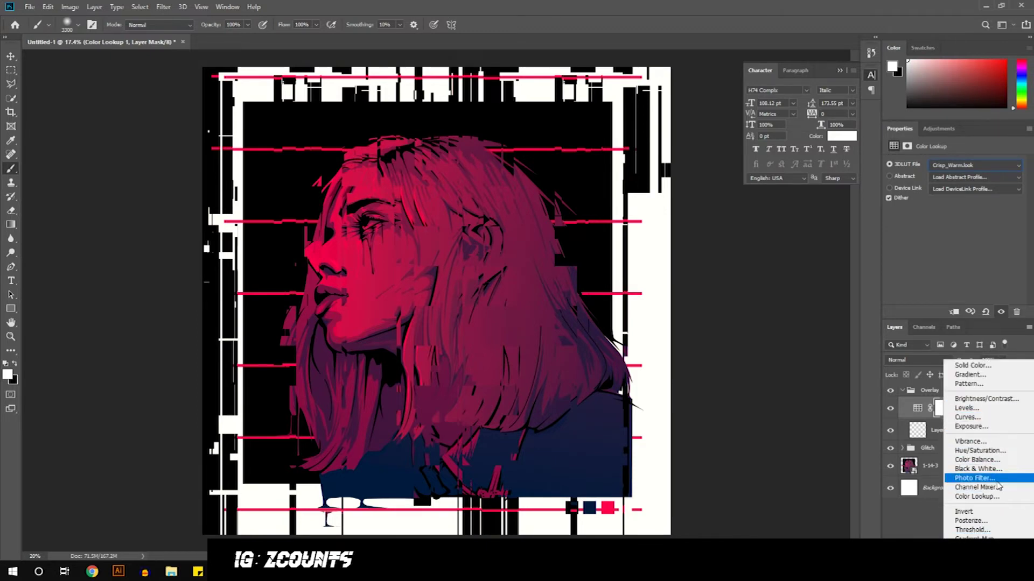
pyautogui.click(980, 408)
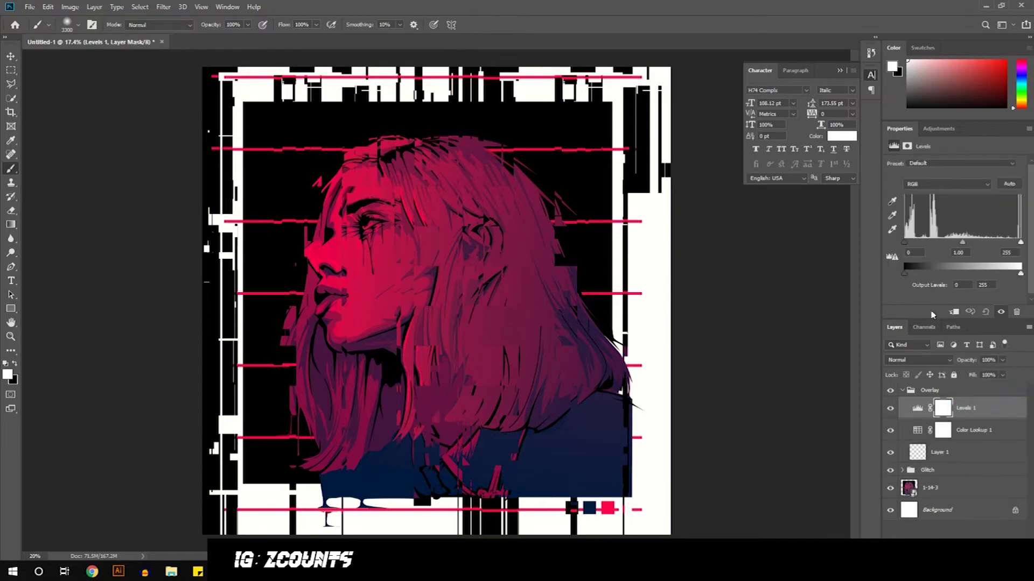
pyautogui.click(939, 165)
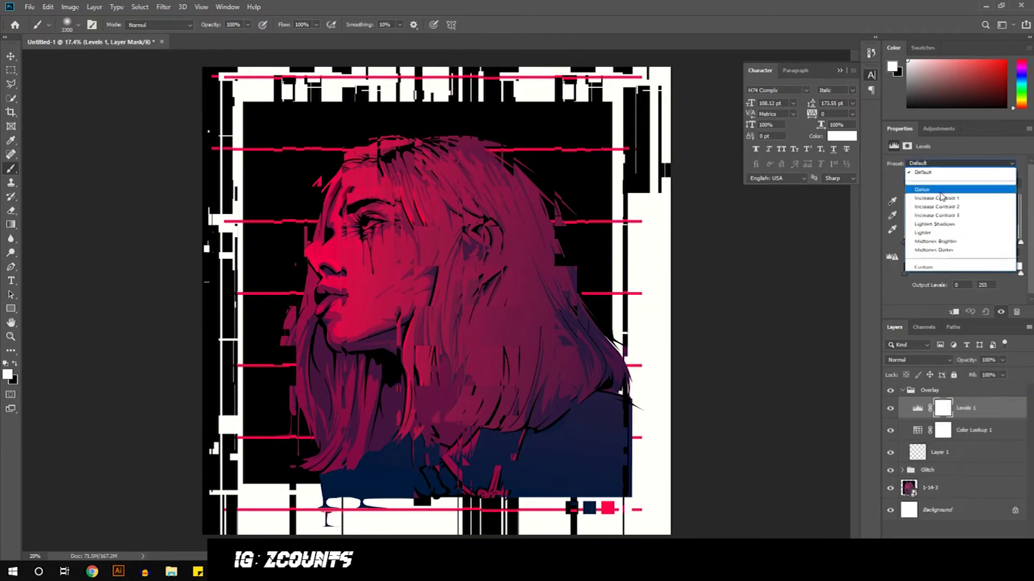
pyautogui.click(941, 186)
pyautogui.click(942, 165)
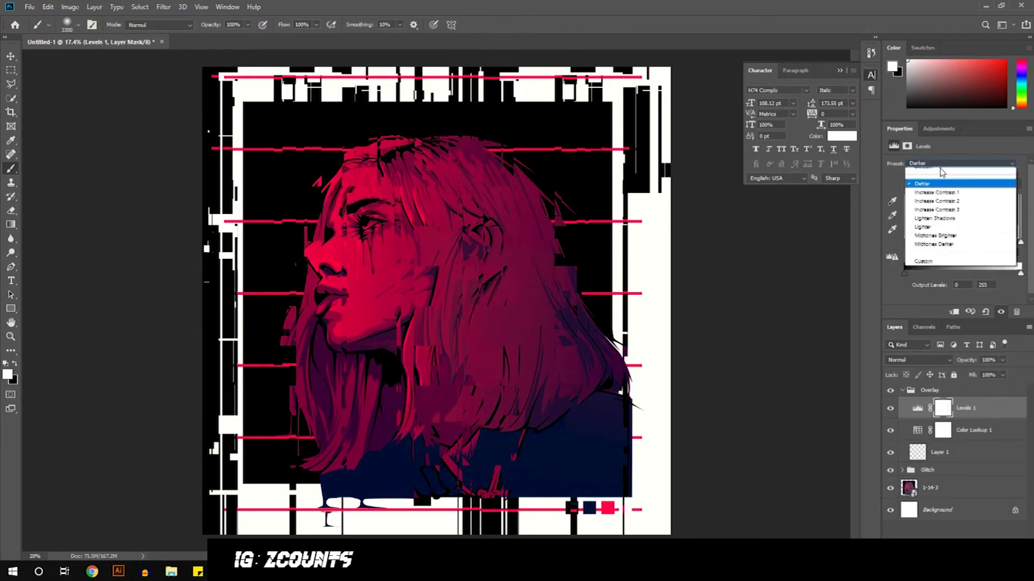
pyautogui.click(937, 171)
# Step: Try the contrast, shadow and midtone presets on the Levels layer and choose Midtones Darker
pyautogui.press('Down')
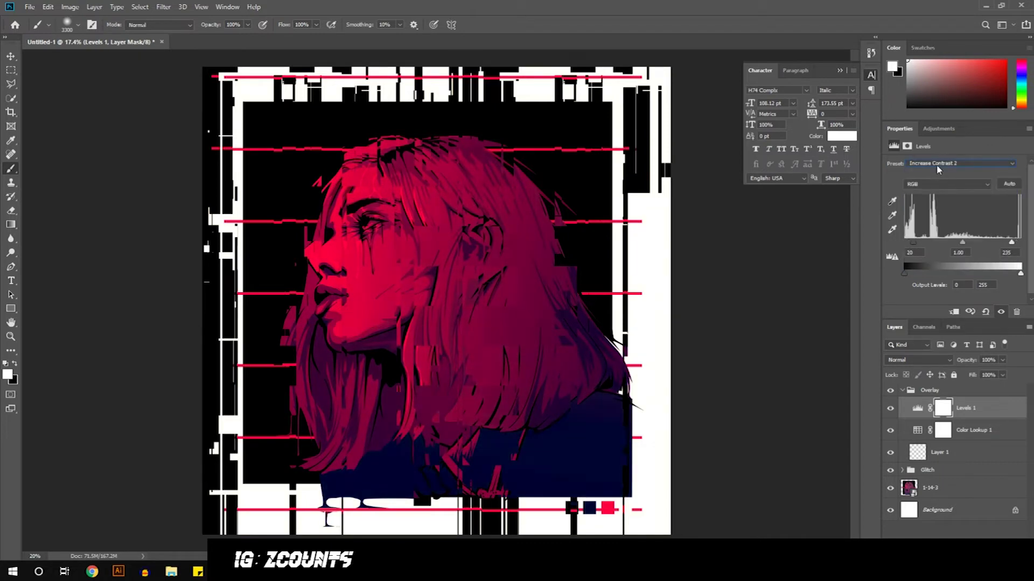
pyautogui.press('Down')
pyautogui.press('Down')
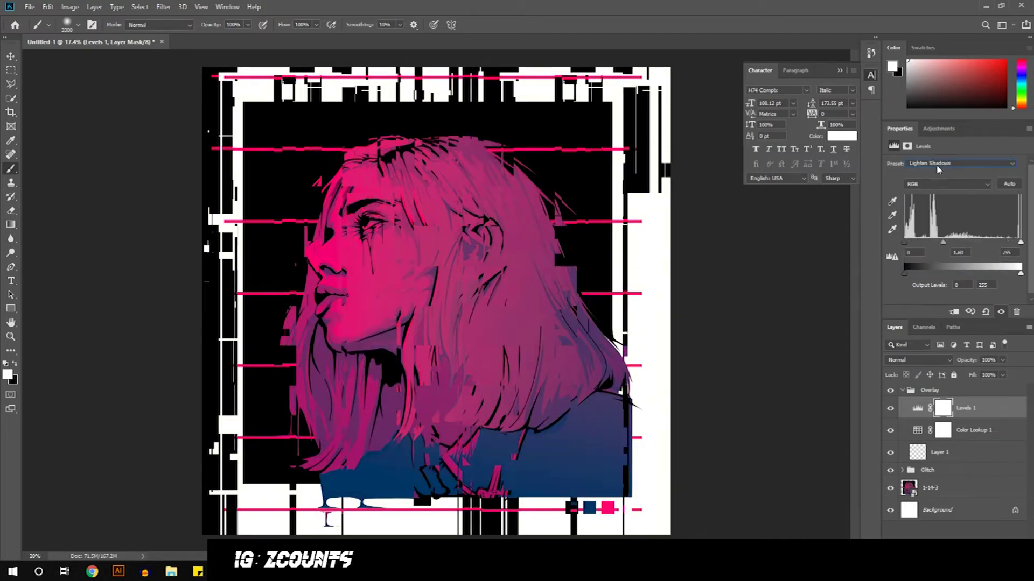
pyautogui.press('Down')
pyautogui.press('Down')
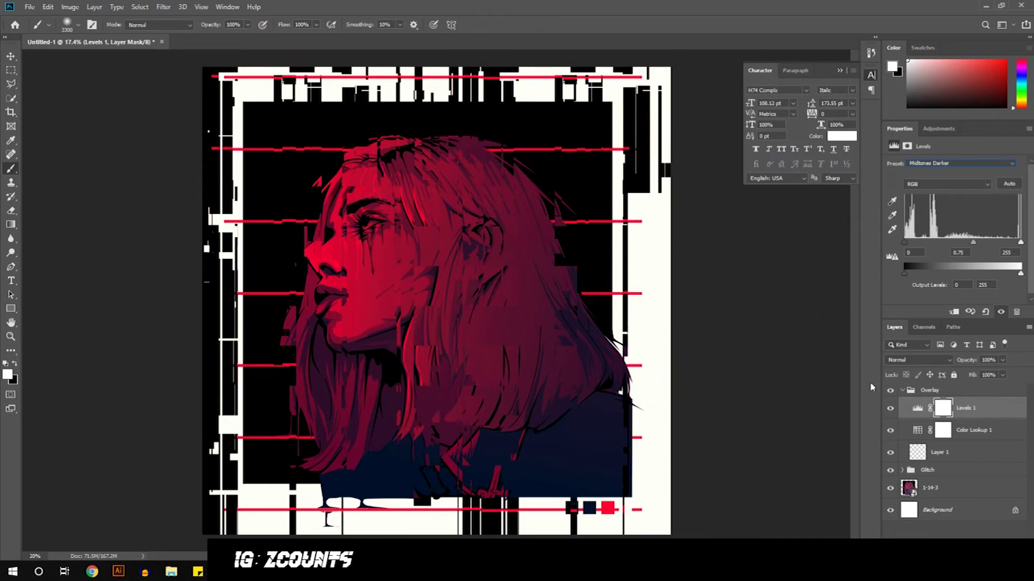
pyautogui.click(933, 164)
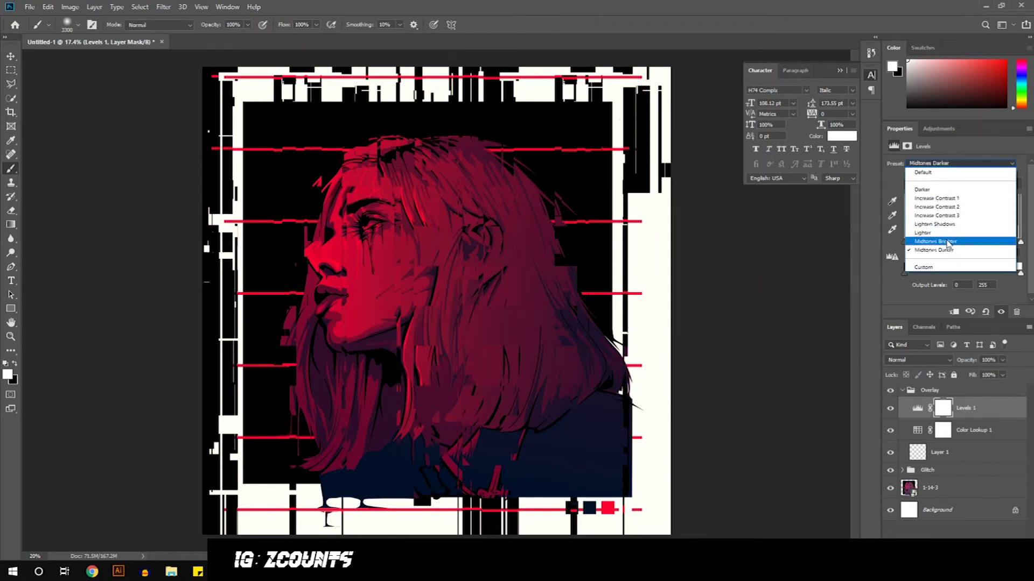
# Step: Reduce the Levels adjustment layer's opacity to 83%
pyautogui.click(1001, 361)
pyautogui.click(1002, 360)
pyautogui.moveTo(1004, 374); pyautogui.dragTo(983, 376)
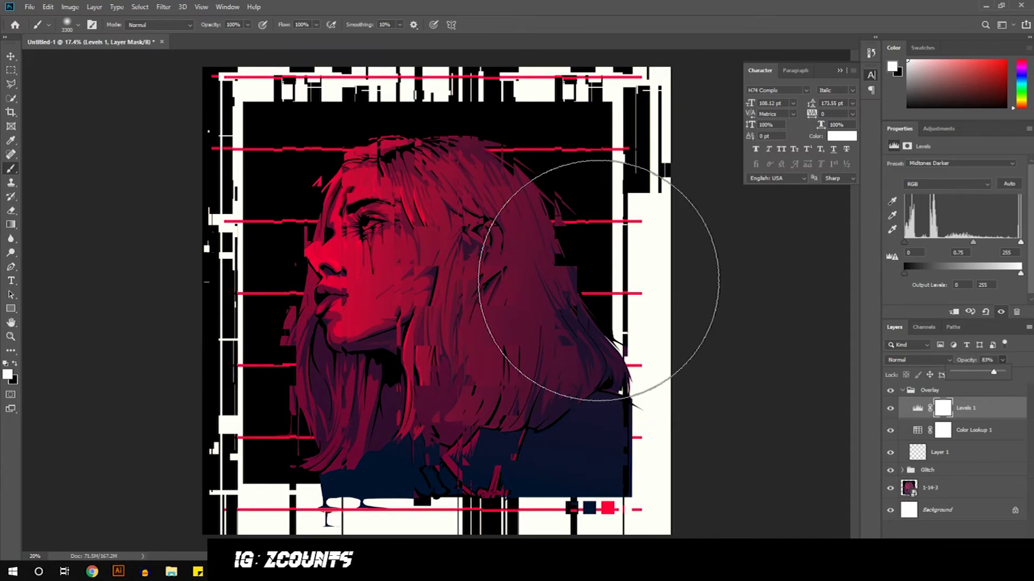
# Step: Toggle the Glitch group's visibility repeatedly to compare the artwork with and without the effect, leaving the group visible
pyautogui.click(889, 471)
pyautogui.click(889, 470)
pyautogui.click(890, 471)
pyautogui.click(890, 470)
pyautogui.click(889, 471)
pyautogui.click(890, 470)
pyautogui.click(889, 471)
pyautogui.click(890, 471)
pyautogui.click(889, 471)
pyautogui.click(889, 471)
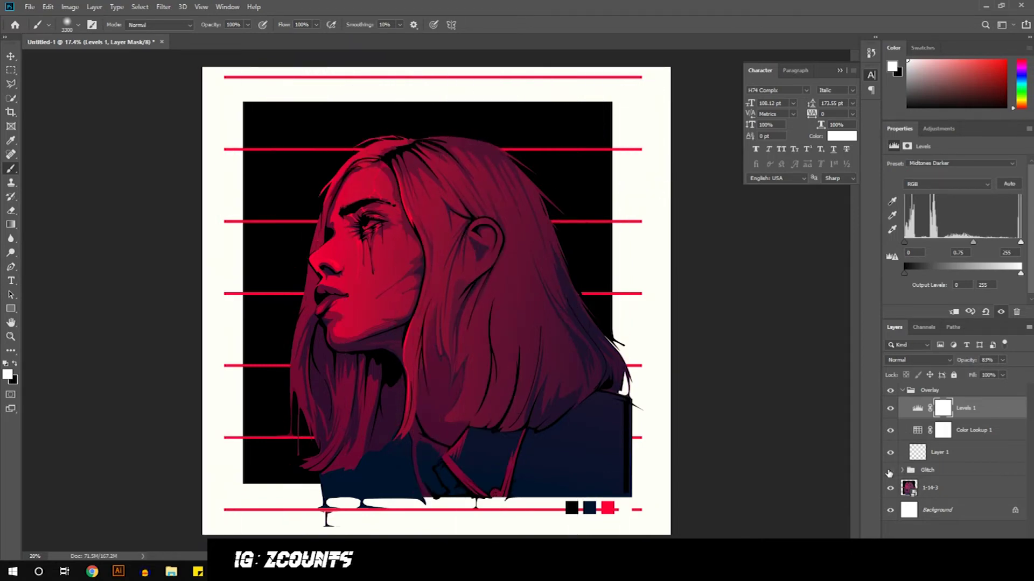
pyautogui.click(889, 471)
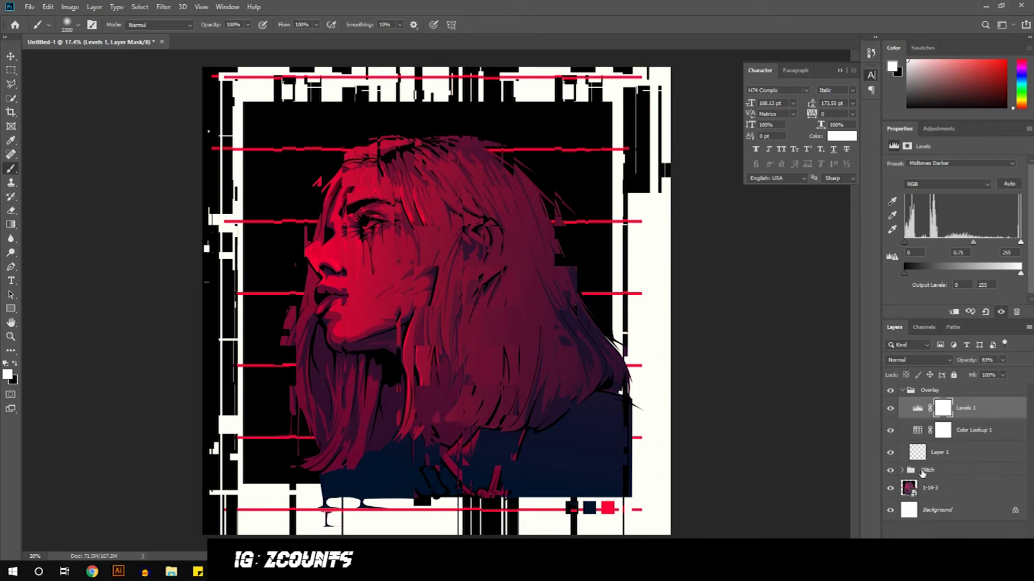
# Step: Add a layer mask to the Glitch group and marquee-select a narrow full-height strip along the artwork's left edge
pyautogui.click(944, 474)
pyautogui.click(953, 556)
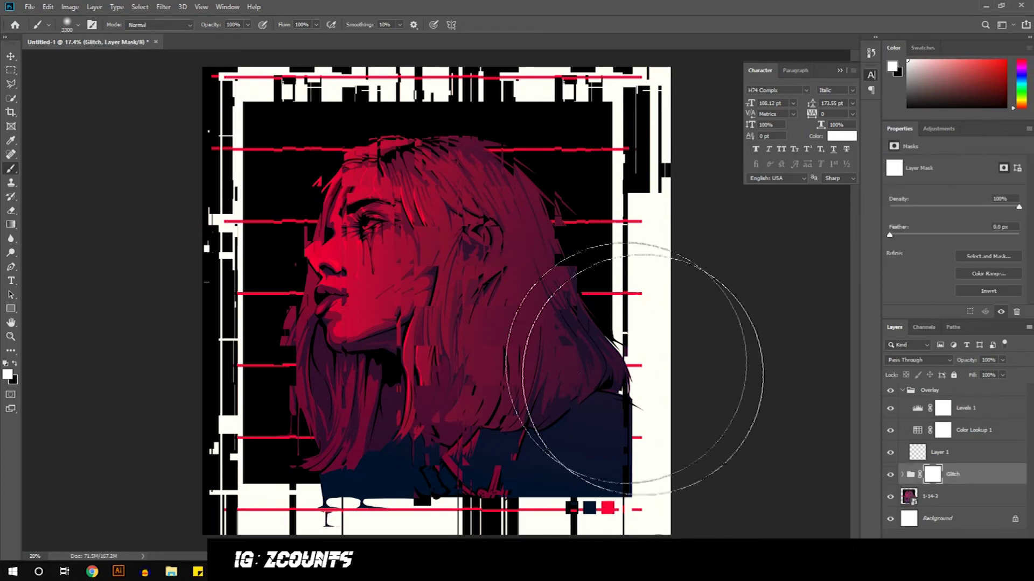
pyautogui.press('m')
pyautogui.moveTo(203, 67)
pyautogui.mouseDown()
pyautogui.moveTo(209, 530)
pyautogui.moveTo(235, 533)
pyautogui.mouseUp()
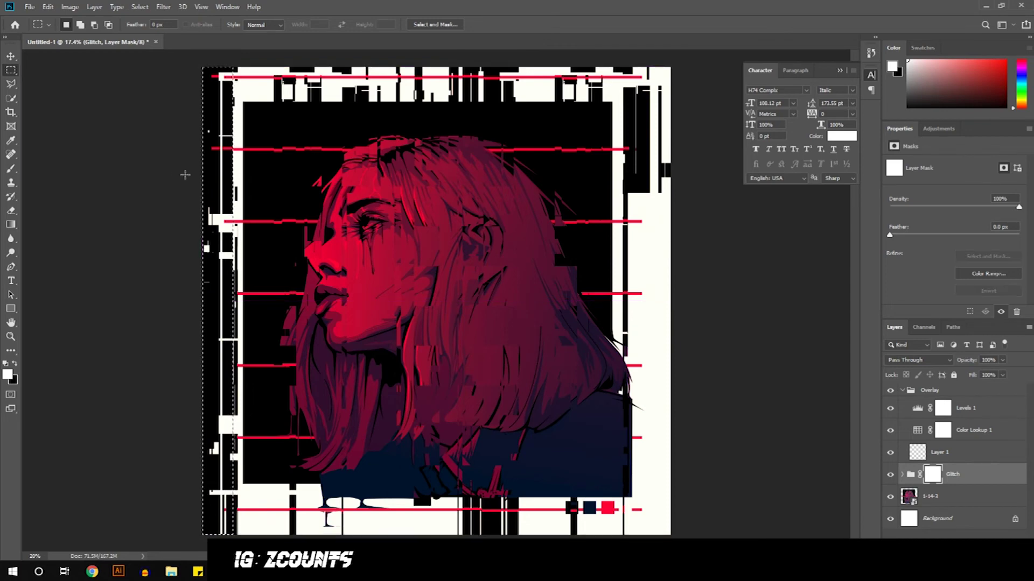
# Step: Enlarge the Eraser to 1900 px, mask out the glitch pattern inside the selected left-edge strip, and deselect
pyautogui.press('b')
pyautogui.press('e')
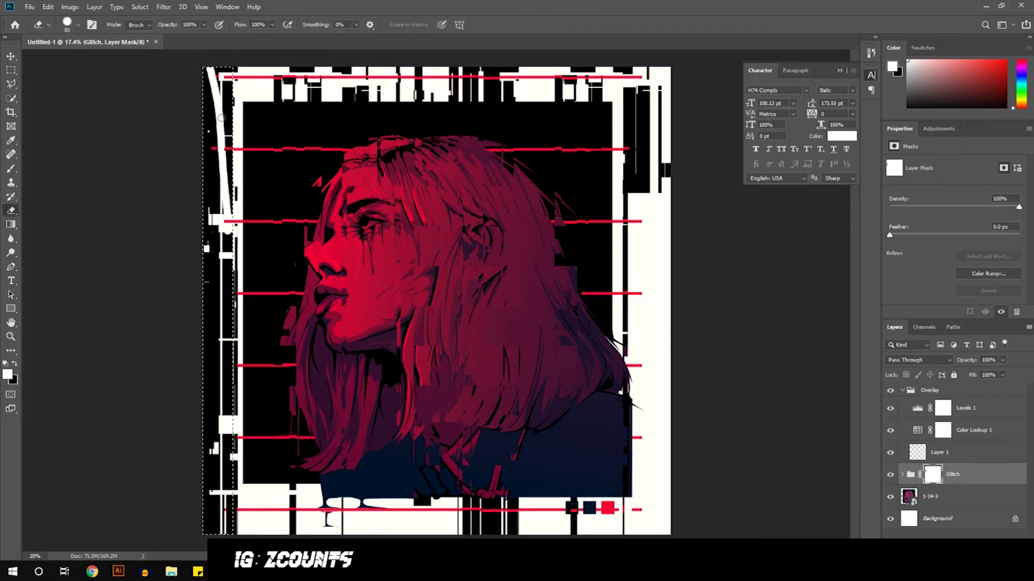
pyautogui.press(']')
pyautogui.press(']')
pyautogui.press(']')
pyautogui.press(']')
pyautogui.press(']')
pyautogui.press(']')
pyautogui.press(']')
pyautogui.press(']')
pyautogui.press(']')
pyautogui.press(']')
pyautogui.press(']')
pyautogui.press(']')
pyautogui.press(']')
pyautogui.press(']')
pyautogui.press(']')
pyautogui.press(']')
pyautogui.press(']')
pyautogui.press(']')
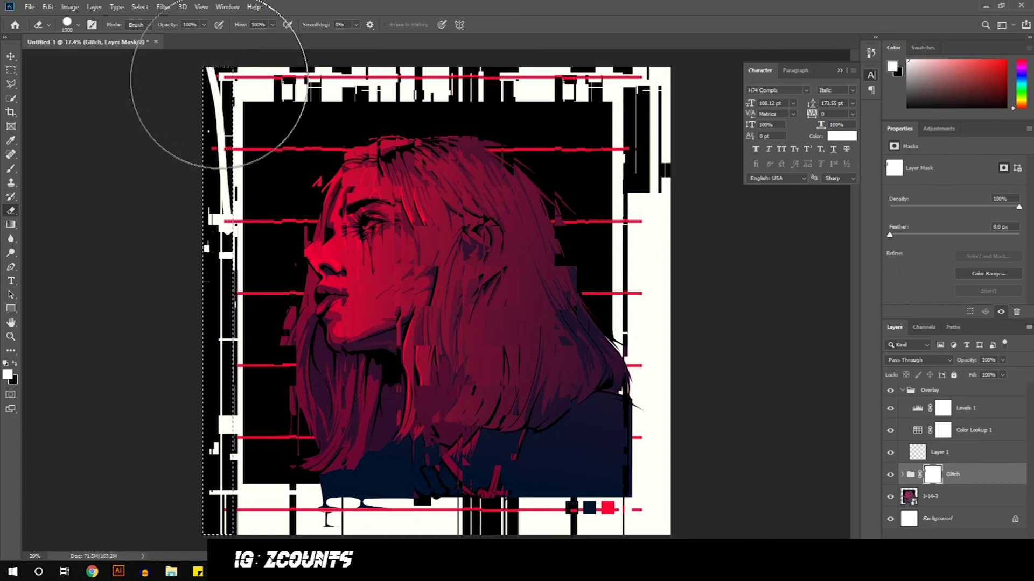
pyautogui.moveTo(208, 70); pyautogui.dragTo(227, 512)
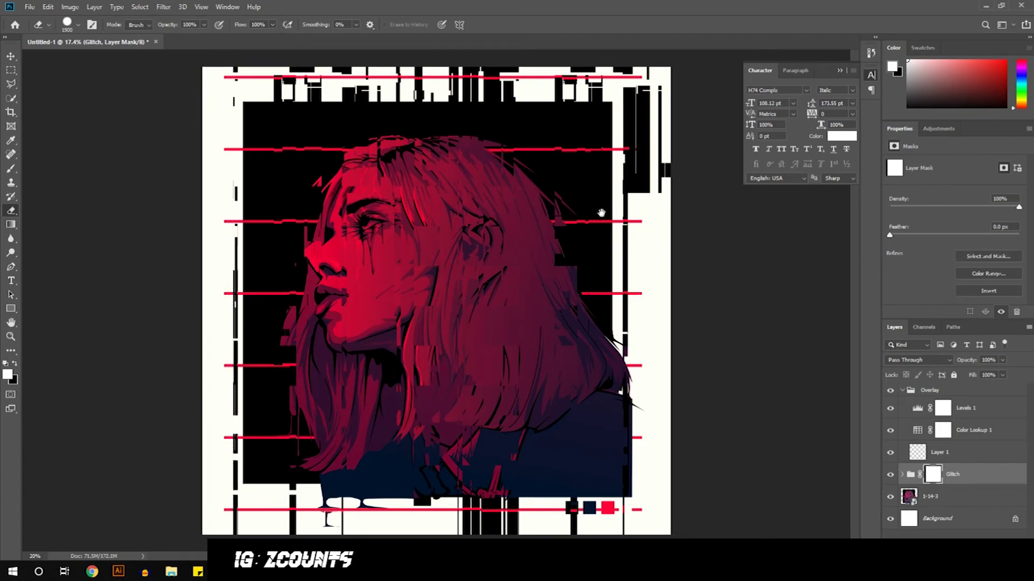
# Step: Marquee-select the lower end of the thin black glitch bar at the artwork's bottom edge and mask it out
pyautogui.scroll(-2, 508, 435)
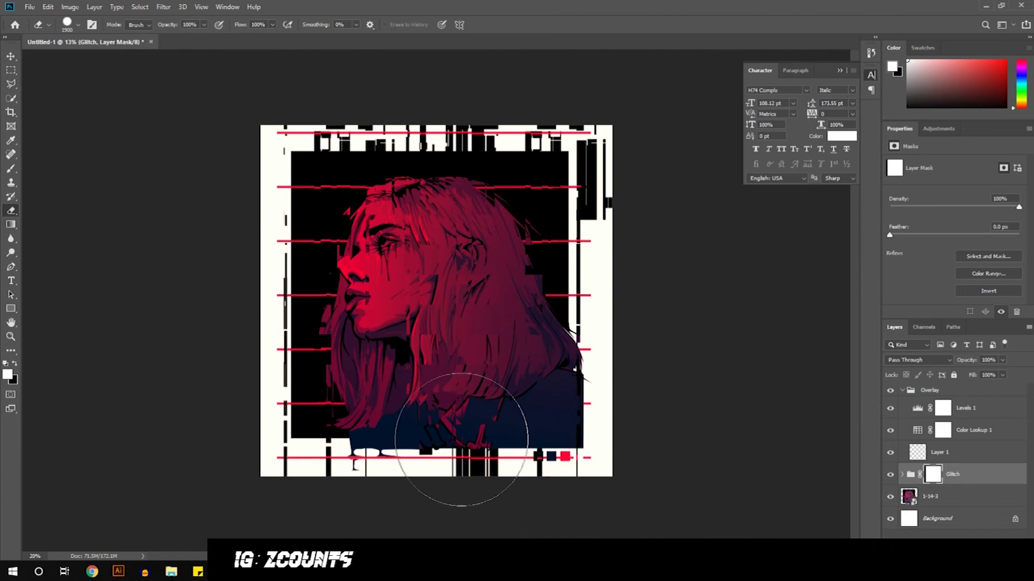
pyautogui.scroll(3, 462, 440)
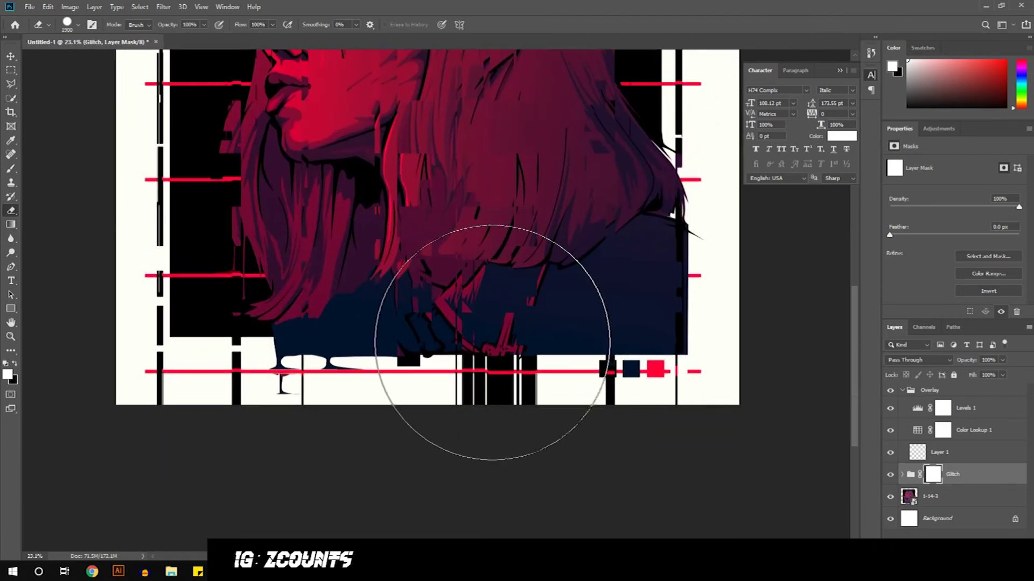
pyautogui.press('m')
pyautogui.scroll(4, 504, 388)
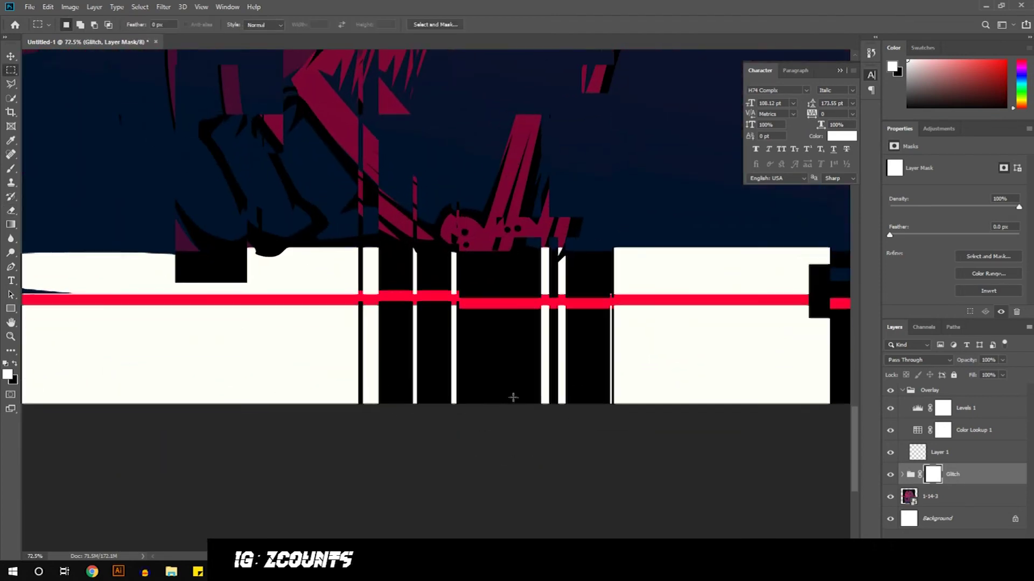
pyautogui.moveTo(348, 411); pyautogui.dragTo(371, 341)
pyautogui.press('b')
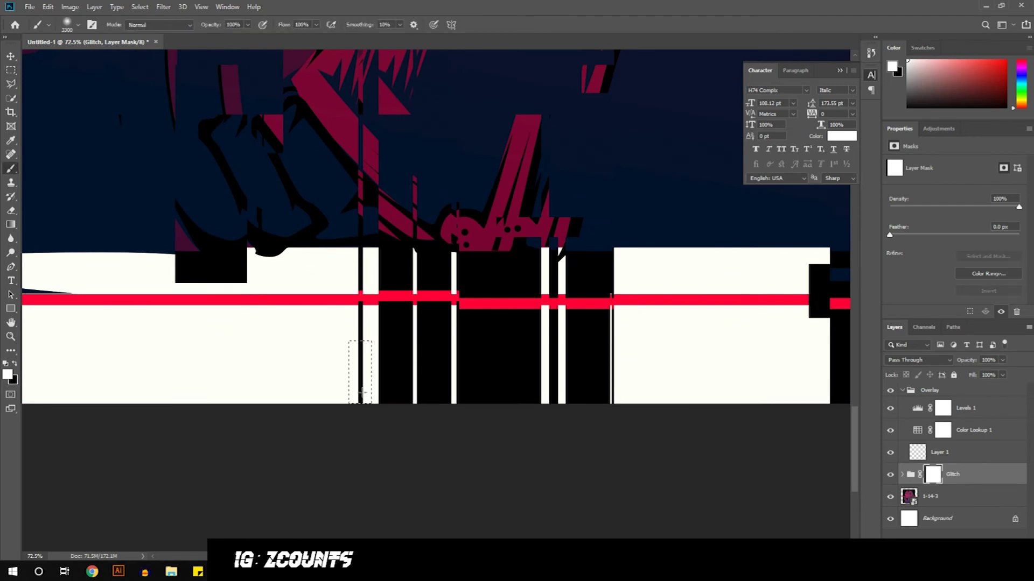
pyautogui.press('e')
pyautogui.scroll(-4, 392, 372)
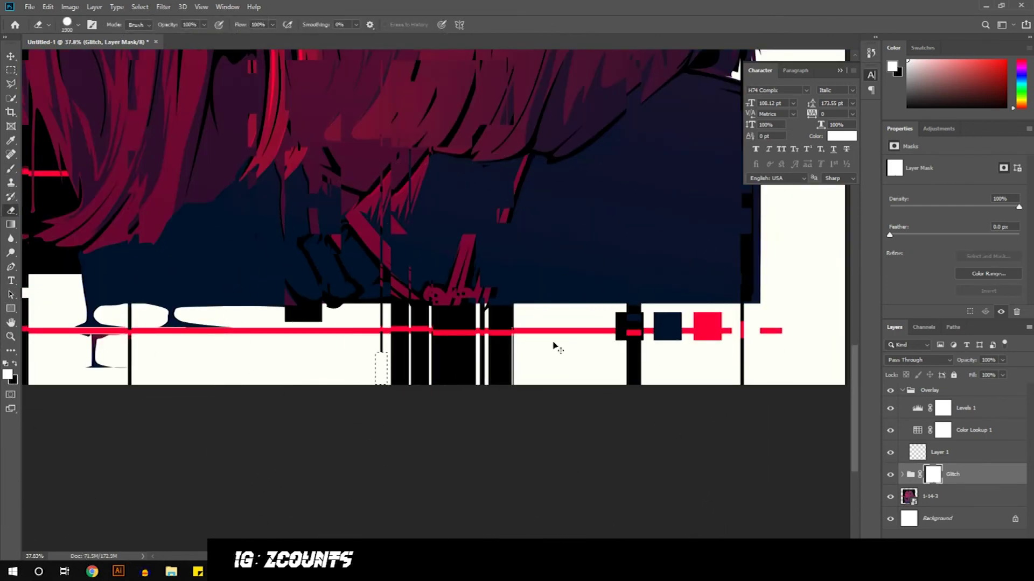
# Step: Marquee-select the lower ends of the glitch bars beneath the colour swatches and mask them out
pyautogui.press('m')
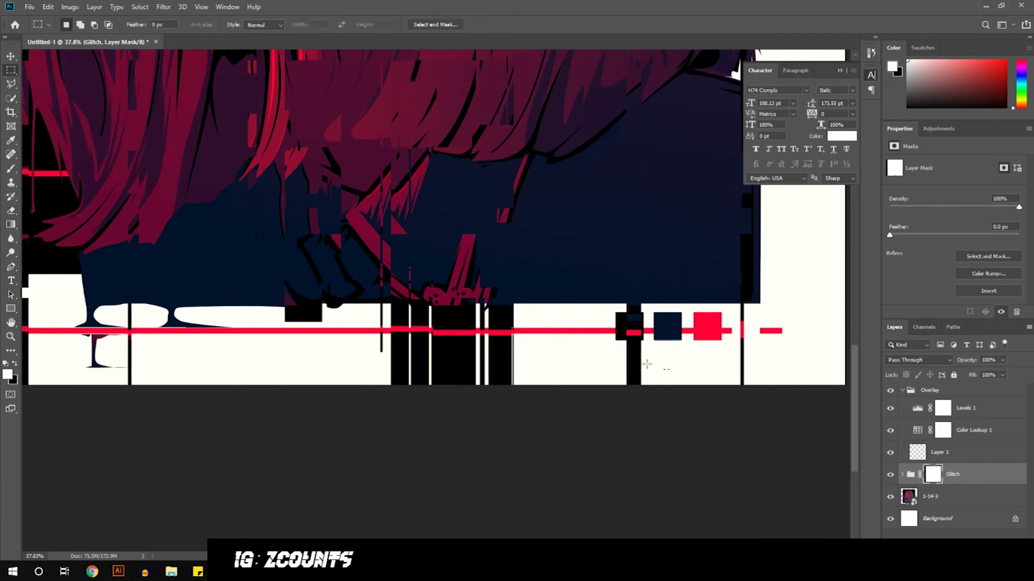
pyautogui.press('e')
pyautogui.scroll(-3, 592, 355)
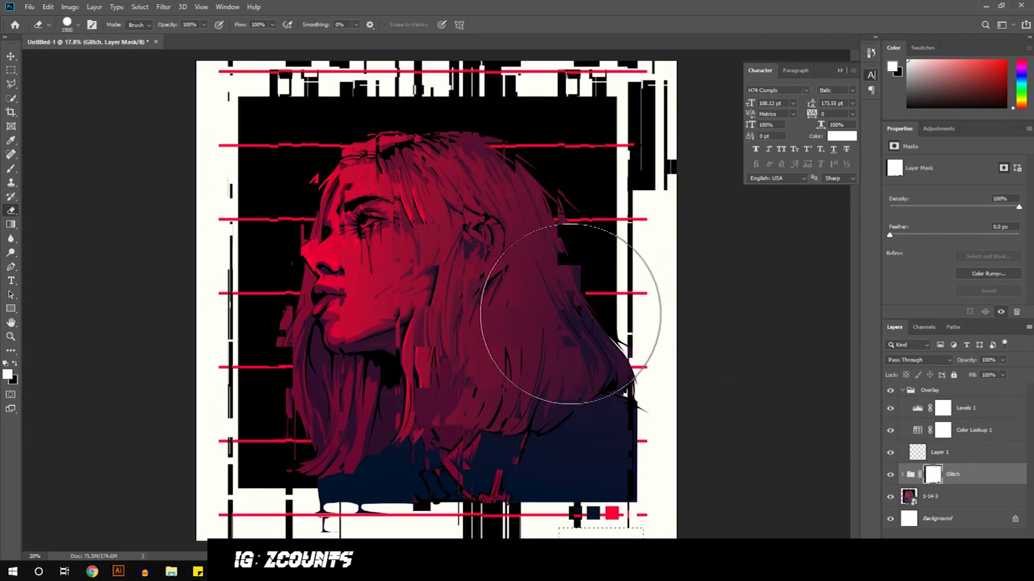
# Step: Marquee-select glitch bars in the artwork's upper-right border, mask them out on the Glitch group, and deselect
pyautogui.scroll(3, 655, 113)
pyautogui.moveTo(655, 113); pyautogui.dragTo(606, 302)
pyautogui.press('m')
pyautogui.moveTo(587, 231); pyautogui.dragTo(708, 275)
pyautogui.press('e')
pyautogui.click(603, 323)
pyautogui.hotkey('ctrl', 'd')
pyautogui.scroll(-2, 588, 252)
# Step: Mask out two further patches of glitch bars along the right border using rectangular selections, and deselect
pyautogui.press('m')
pyautogui.moveTo(380, 248)
pyautogui.mouseDown()
pyautogui.moveTo(522, 261)
pyautogui.moveTo(368, 248)
pyautogui.mouseUp()
pyautogui.press('e')
pyautogui.hotkey('ctrl', 'd')
pyautogui.press('m')
pyautogui.moveTo(446, 248)
pyautogui.mouseDown()
pyautogui.moveTo(479, 287)
pyautogui.moveTo(711, 269)
pyautogui.mouseUp()
pyautogui.press('e')
pyautogui.click(468, 353)
pyautogui.hotkey('ctrl', 'd')
# Step: Clear the remaining unwanted glitch fragments near the upper-right corner with small rectangular selections on the mask, and deselect
pyautogui.press('m')
pyautogui.press('e')
pyautogui.click(603, 254)
pyautogui.hotkey('ctrl', 'd')
pyautogui.press('m')
pyautogui.moveTo(609, 284); pyautogui.dragTo(615, 291)
pyautogui.press('b')
pyautogui.press('e')
pyautogui.click(548, 353)
pyautogui.hotkey('ctrl', 'd')
# Step: Toggle the Glitch group's visibility to compare the artwork with and without the masked effect, leaving the group visible
pyautogui.scroll(-5, 487, 327)
pyautogui.scroll(3, 438, 230)
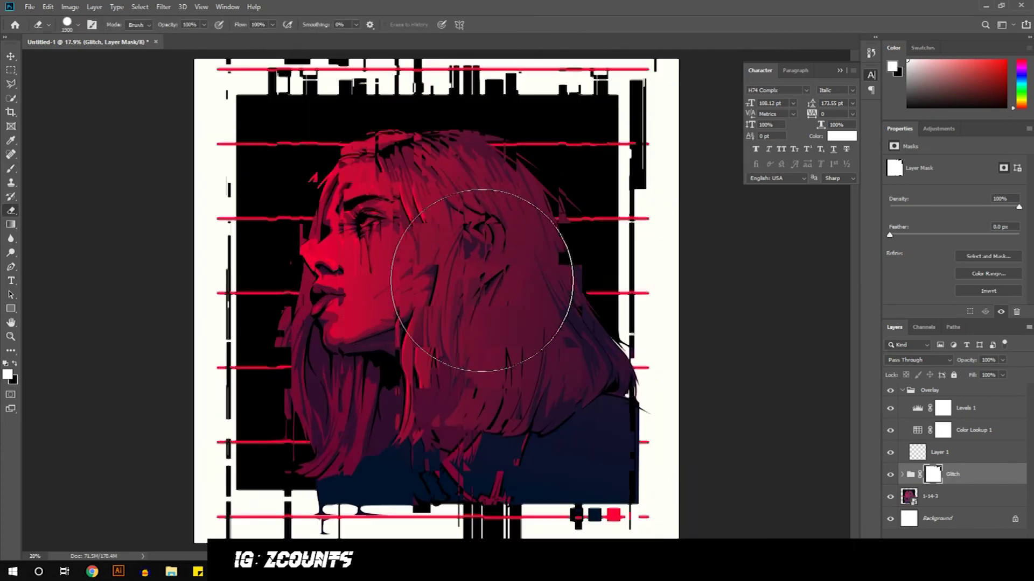
pyautogui.click(891, 475)
pyautogui.click(890, 475)
pyautogui.click(890, 475)
pyautogui.click(891, 475)
# Step: Marquee-select the cheek area beside the hair, mask out the glitch inside it, and deselect
pyautogui.press('m')
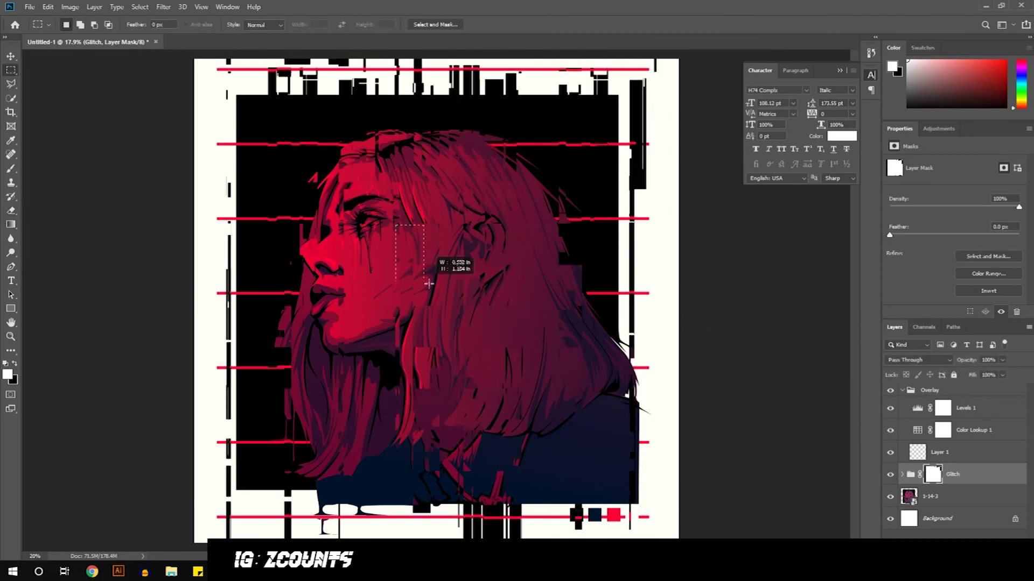
pyautogui.moveTo(428, 284); pyautogui.dragTo(444, 289)
pyautogui.press('e')
pyautogui.press('m')
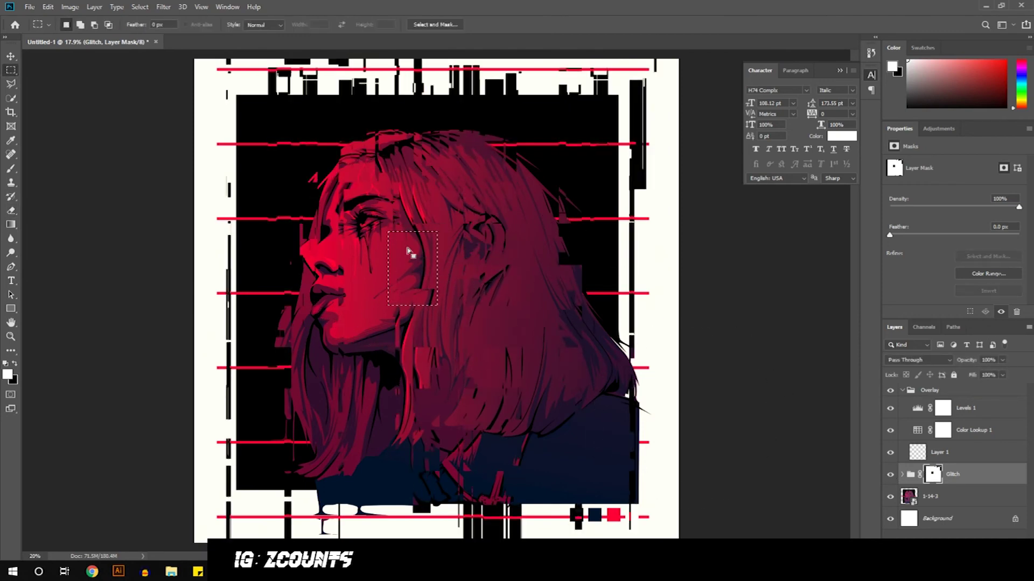
pyautogui.press('e')
pyautogui.moveTo(427, 325); pyautogui.dragTo(477, 266)
pyautogui.hotkey('ctrl', 'd')
# Step: Mask out a small glitch fragment on the lower cheek within a rectangular selection
pyautogui.scroll(-5, 457, 278)
pyautogui.scroll(10, 396, 289)
pyautogui.moveTo(373, 323)
pyautogui.mouseDown()
pyautogui.moveTo(438, 245)
pyautogui.moveTo(462, 318)
pyautogui.mouseUp()
pyautogui.press('m')
pyautogui.press('e')
pyautogui.click(446, 340)
pyautogui.moveTo(342, 263)
pyautogui.mouseDown()
pyautogui.moveTo(475, 355)
pyautogui.moveTo(501, 468)
pyautogui.mouseUp()
pyautogui.moveTo(431, 259); pyautogui.dragTo(430, 330)
# Step: Marquee-select the forehead and inner eyebrow area, mask out its glitch blocks, and deselect
pyautogui.press('m')
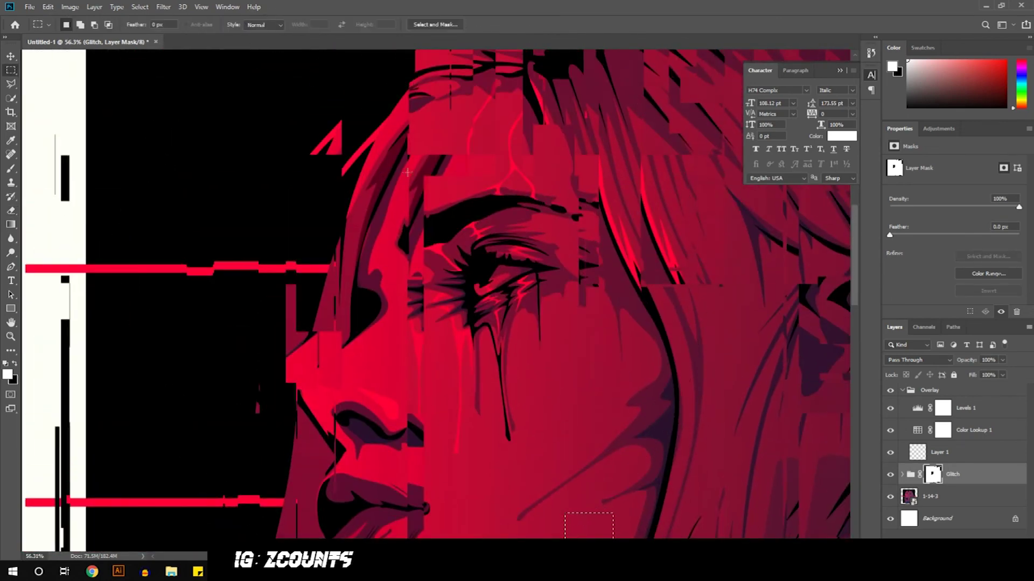
pyautogui.moveTo(453, 262); pyautogui.dragTo(453, 266)
pyautogui.press('e')
pyautogui.click(443, 262)
pyautogui.hotkey('ctrl', 'd')
pyautogui.scroll(-5, 485, 286)
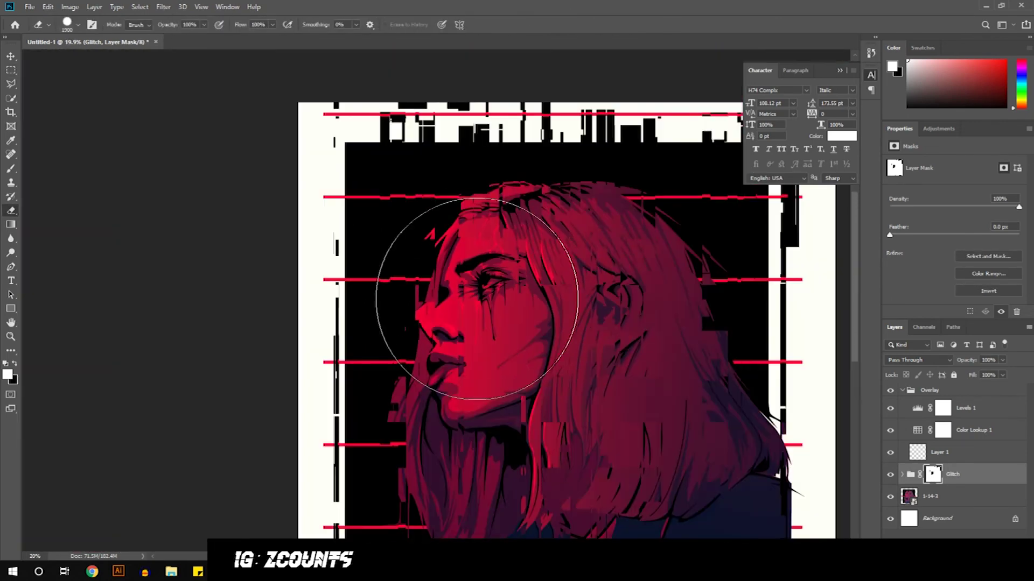
# Step: Marquee-select the displaced glitch area over the nose, mask it out to restore the nose, and deselect
pyautogui.scroll(1, 478, 300)
pyautogui.moveTo(467, 347); pyautogui.dragTo(356, 273)
pyautogui.scroll(3, 356, 273)
pyautogui.press('m')
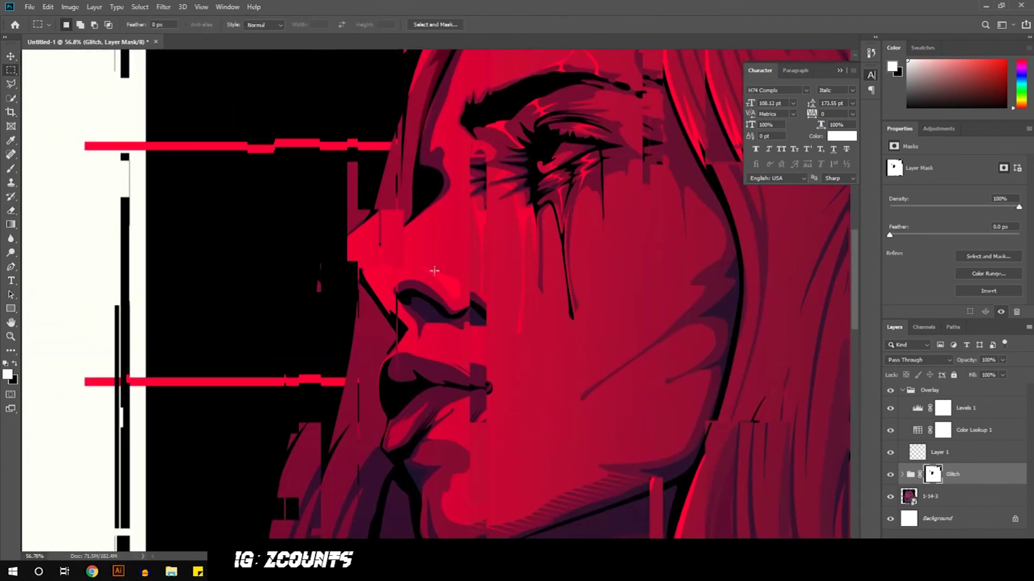
pyautogui.moveTo(435, 271); pyautogui.dragTo(436, 273)
pyautogui.press('e')
pyautogui.click(402, 226)
pyautogui.hotkey('ctrl', 'd')
# Step: Mask out the vertical glitch strip between the inner eye and the nostril using a rectangular selection, and deselect
pyautogui.scroll(-2, 483, 239)
pyautogui.press('m')
pyautogui.moveTo(455, 141); pyautogui.dragTo(495, 308)
pyautogui.press('e')
pyautogui.click(469, 171)
pyautogui.scroll(-2, 520, 259)
pyautogui.hotkey('ctrl', 'd')
pyautogui.scroll(-3, 519, 252)
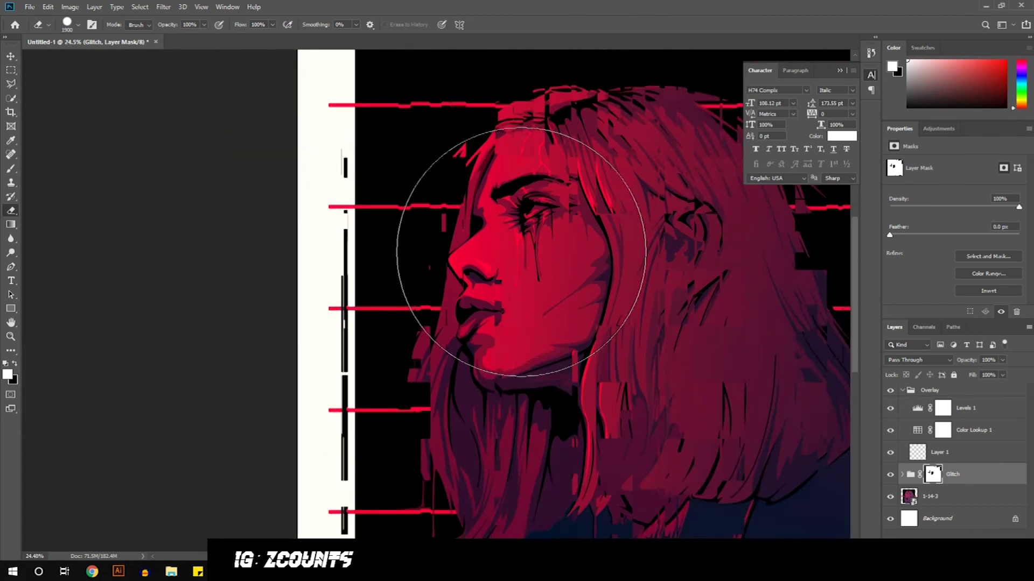
# Step: Reduce the Eraser size to 200 px for masking the glitch at the corner of the mouth
pyautogui.scroll(5, 317, 269)
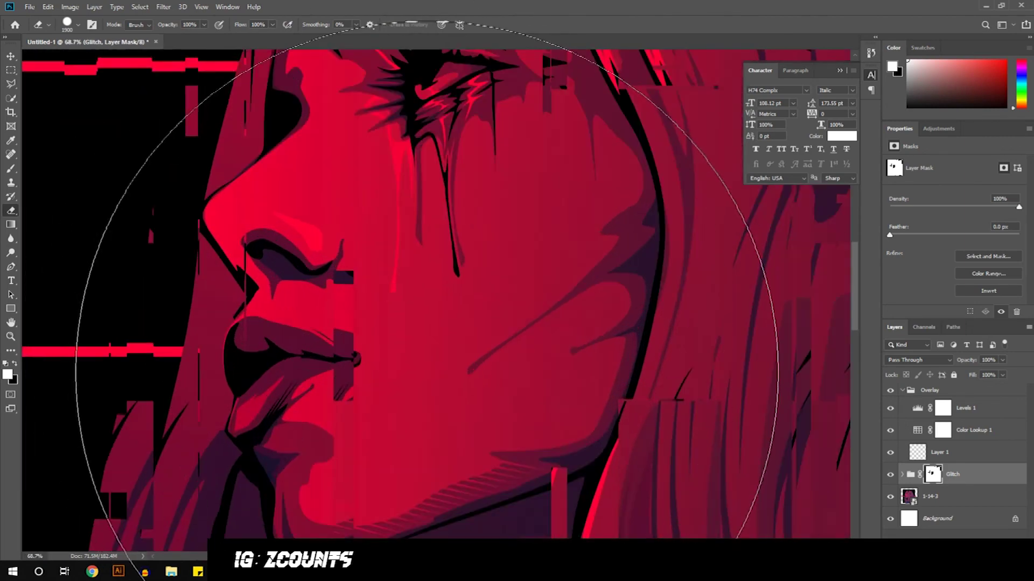
pyautogui.press('[')
pyautogui.press('[')
pyautogui.press('[')
pyautogui.press('[')
pyautogui.press('[')
pyautogui.press('[')
pyautogui.press('[')
pyautogui.press('[')
pyautogui.press('[')
pyautogui.press('[')
pyautogui.press('[')
pyautogui.press('[')
pyautogui.press('[')
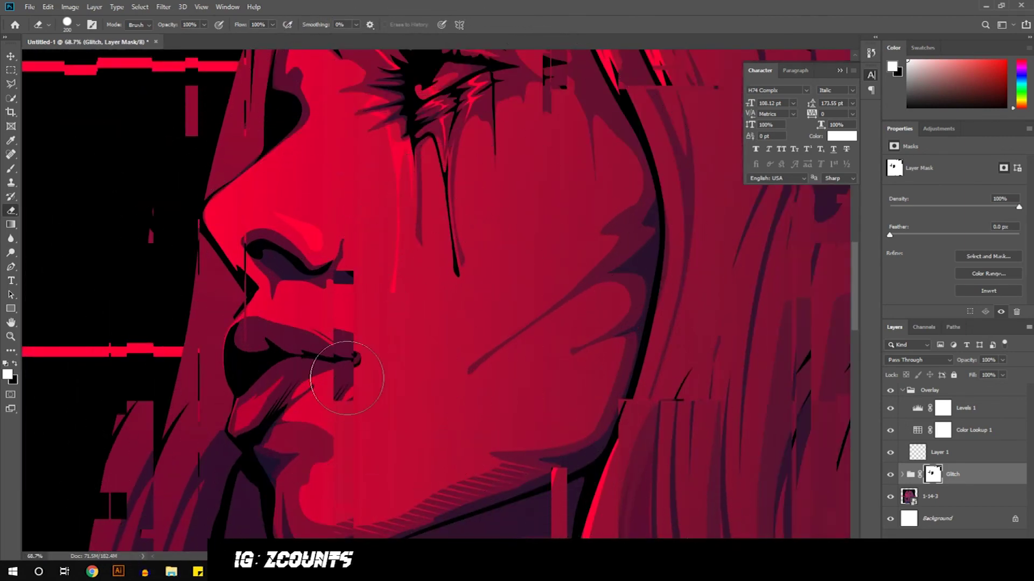